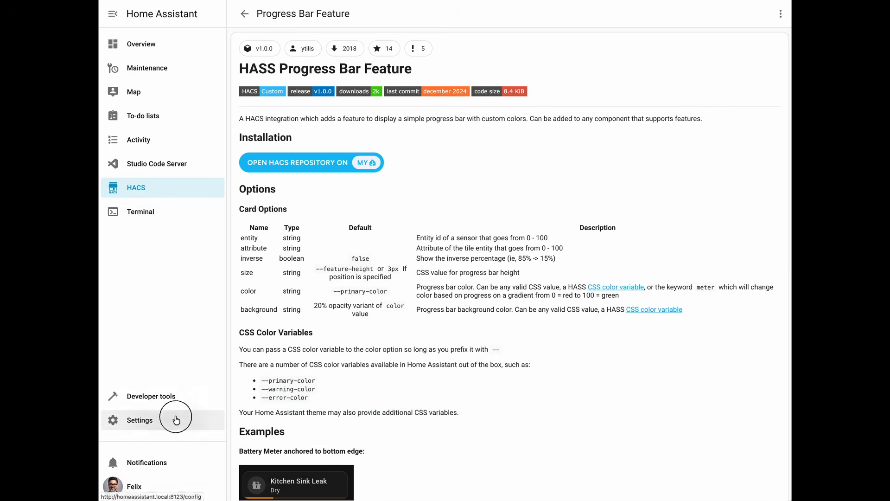
Step: Open the Washer device page from the Miele integration in the devices and services settings
click(122, 419)
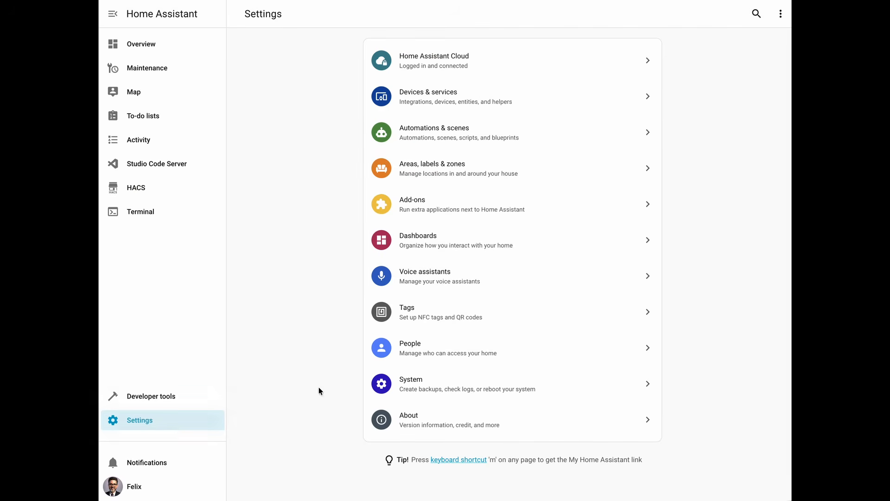
click(445, 114)
click(303, 292)
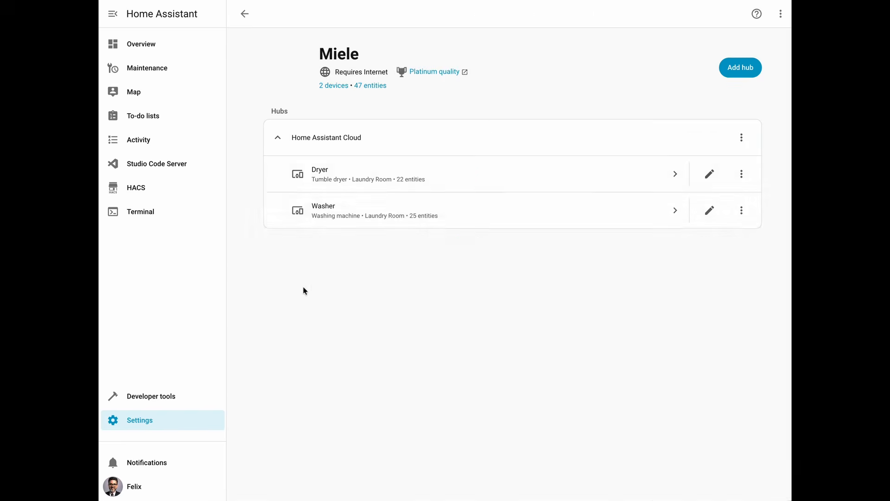
click(392, 217)
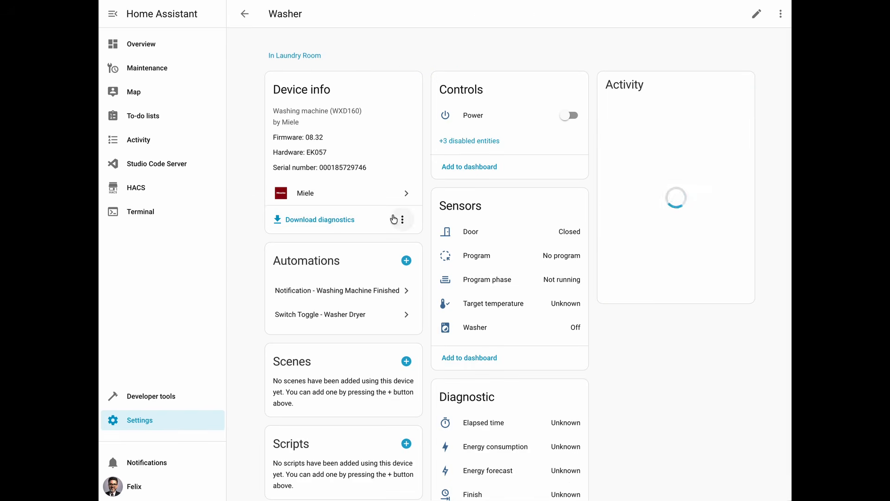
Step: Look through the Washer's diagnostic entities and check the entity ID in the Elapsed time sensor's settings
scroll(515, 258, down, 4)
scroll(517, 260, down, 3)
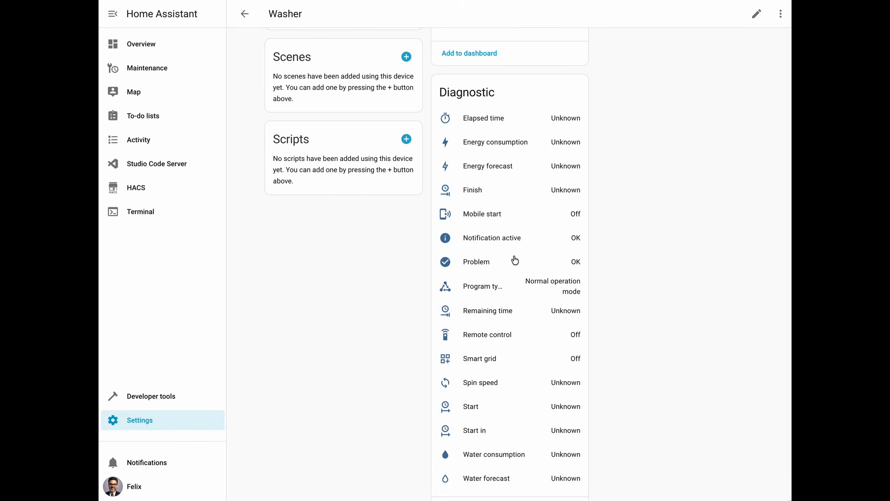
scroll(516, 259, down, 1)
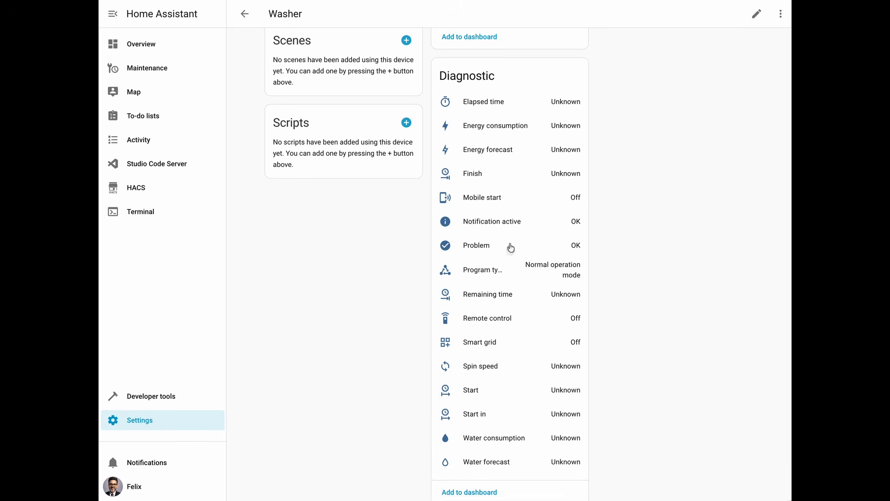
scroll(511, 246, down, 1)
scroll(510, 300, up, 4)
click(485, 241)
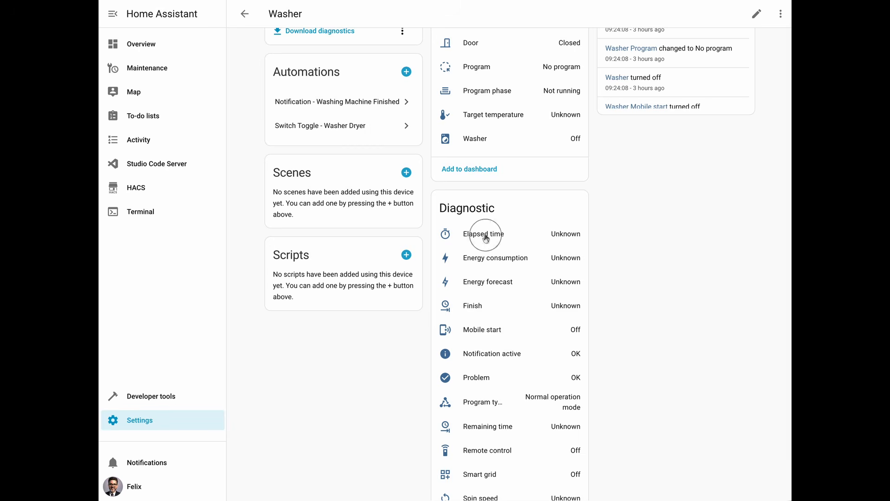
click(554, 37)
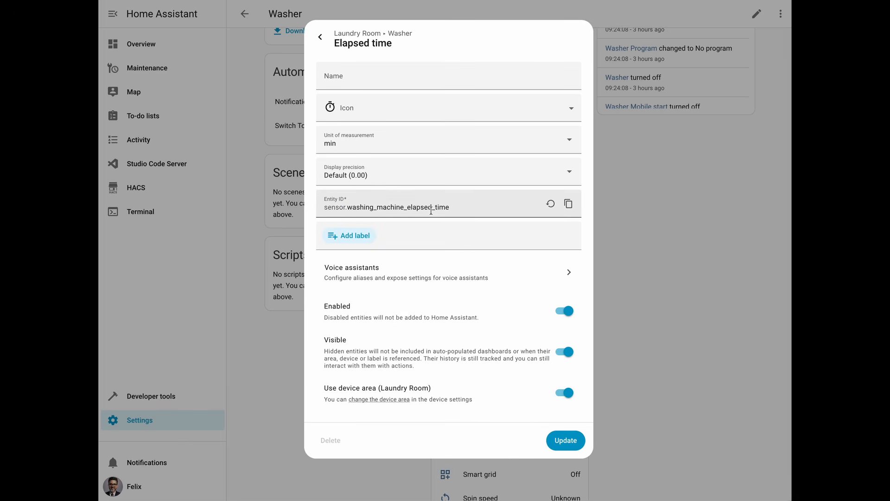
click(320, 37)
click(320, 38)
Step: Check the unit of measurement and entity ID in the settings of the Washer's Remaining time sensor
scroll(532, 266, down, 3)
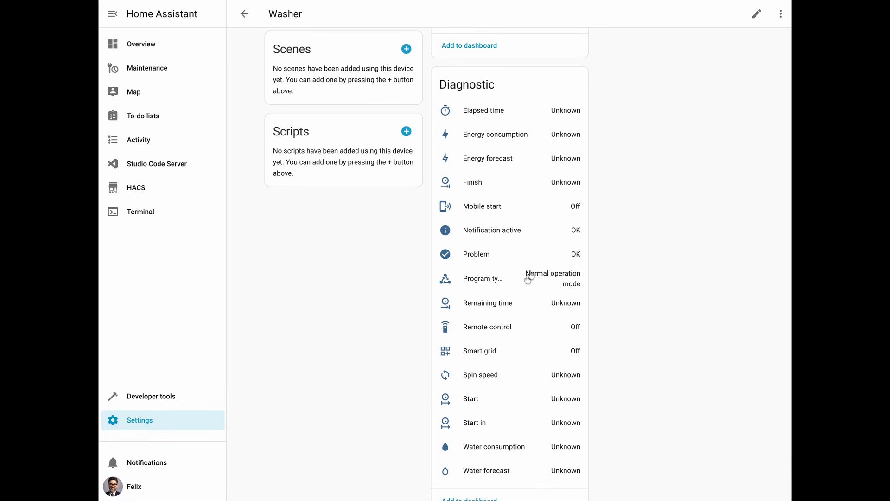
click(485, 304)
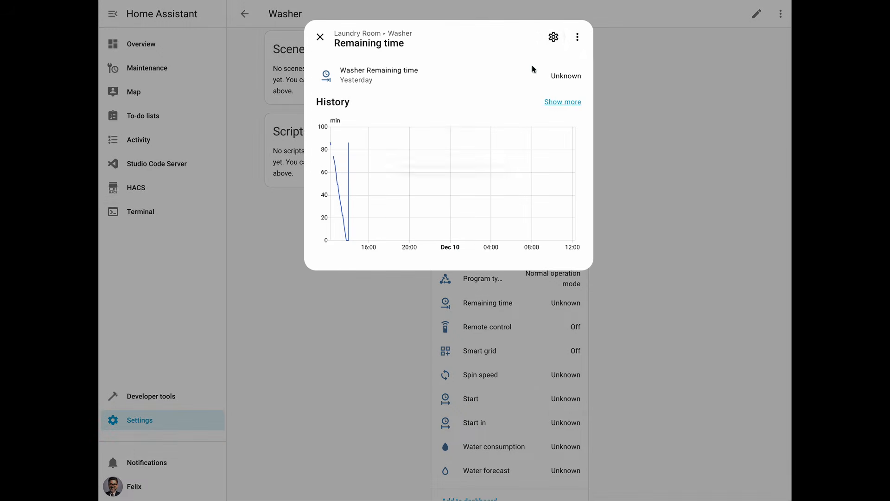
click(553, 38)
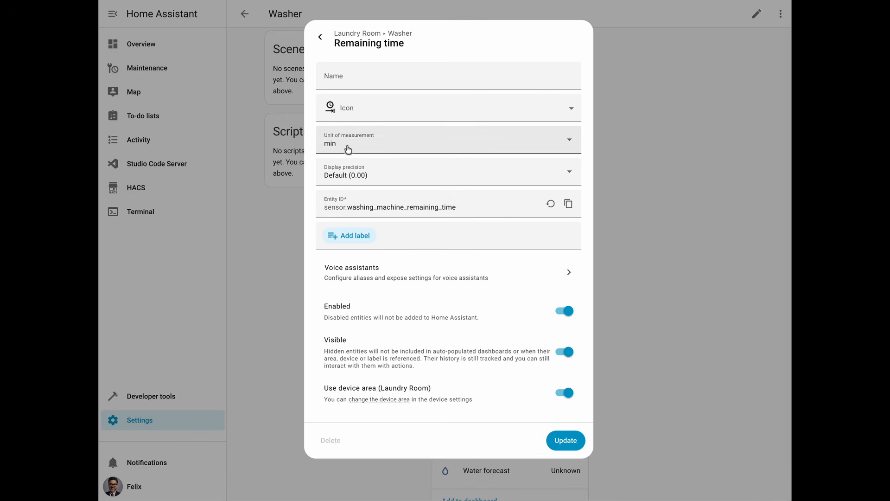
click(321, 38)
click(322, 39)
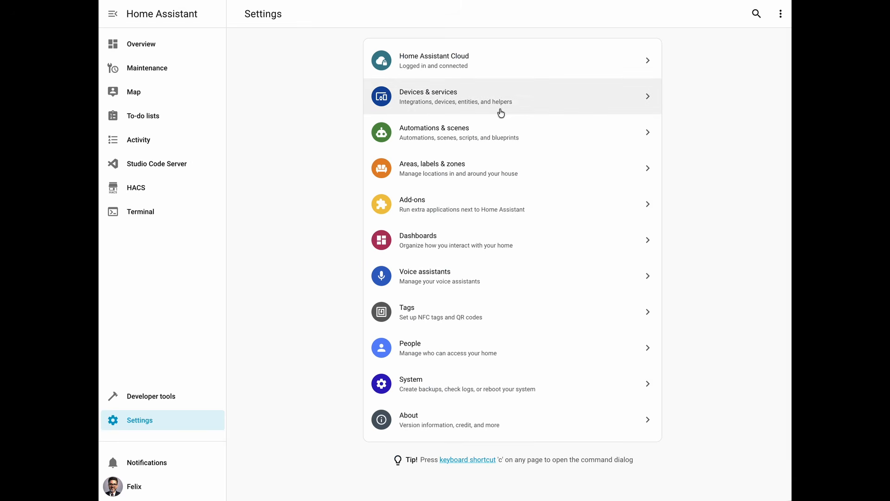
Step: Start creating a new Template helper of the Sensor type in the devices and services settings
click(449, 99)
click(596, 19)
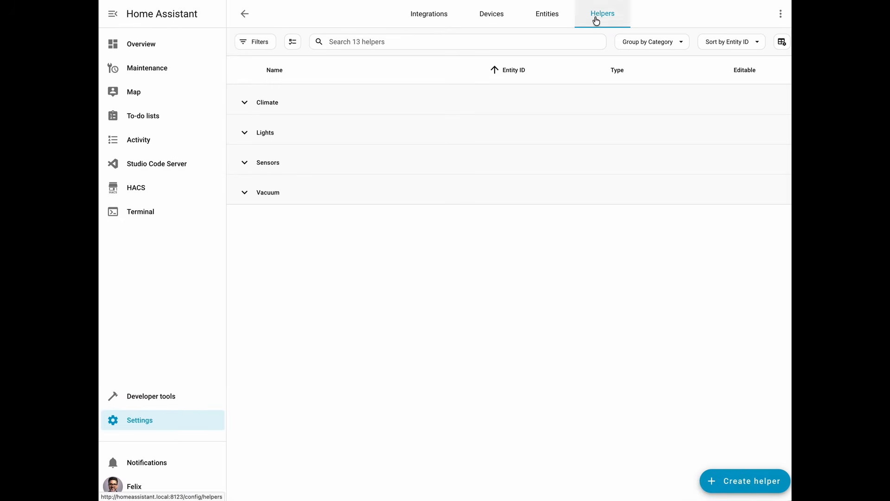
click(732, 489)
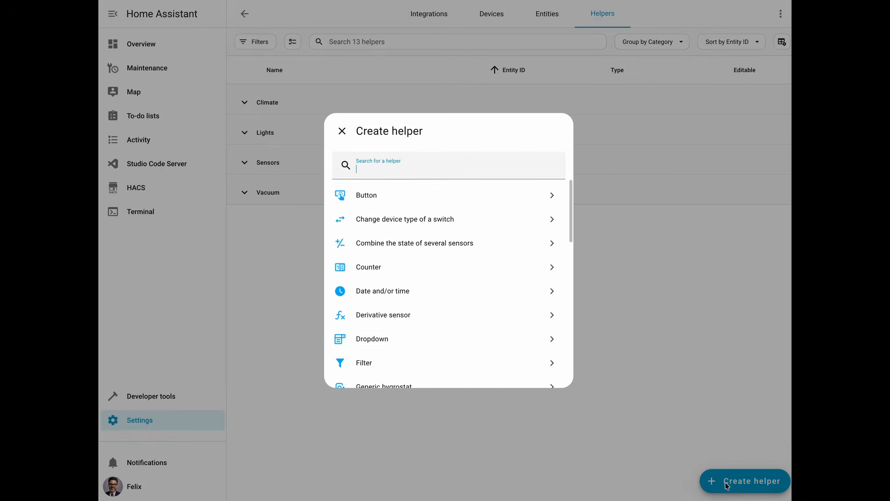
text(templ)
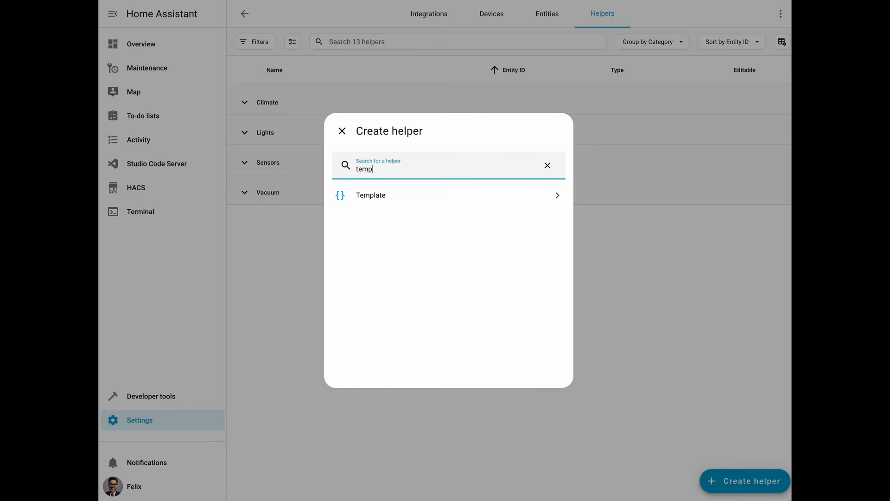
click(404, 200)
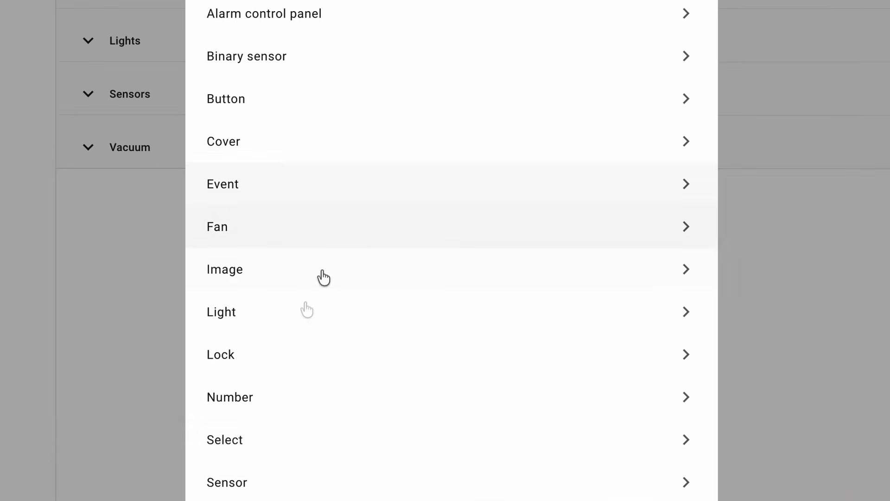
click(277, 484)
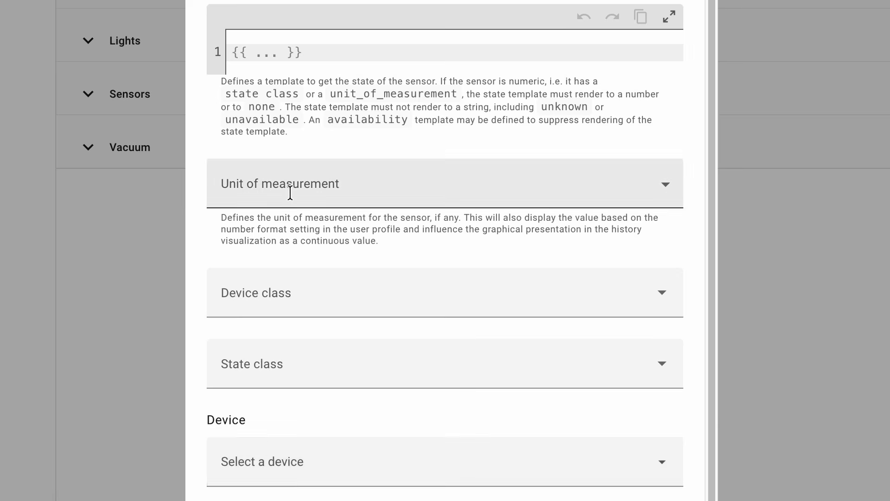
Step: Name the template sensor "Washing Machine Progress" and set its unit of measurement to % and state class to Measurement
text(Washing Machine)
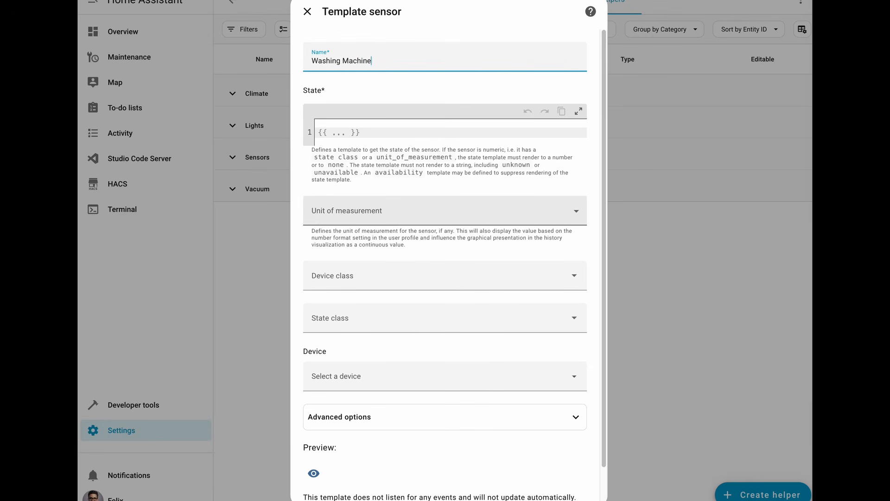
text( Progress)
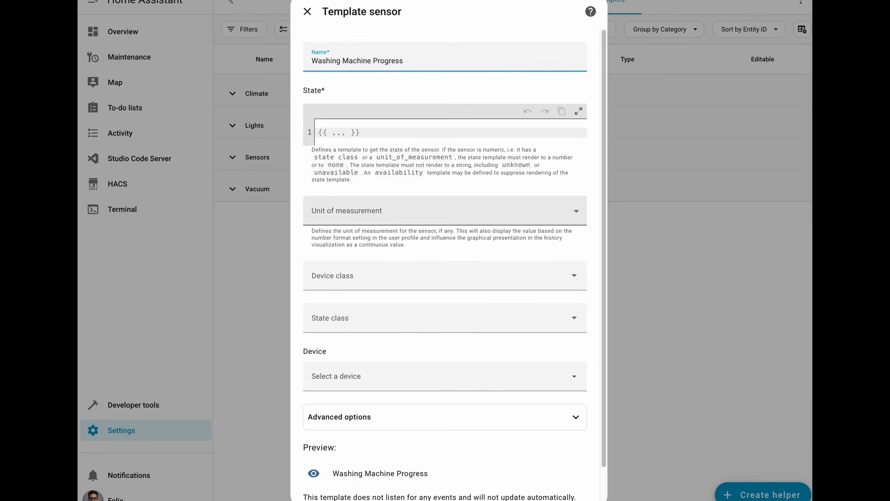
click(334, 216)
click(333, 240)
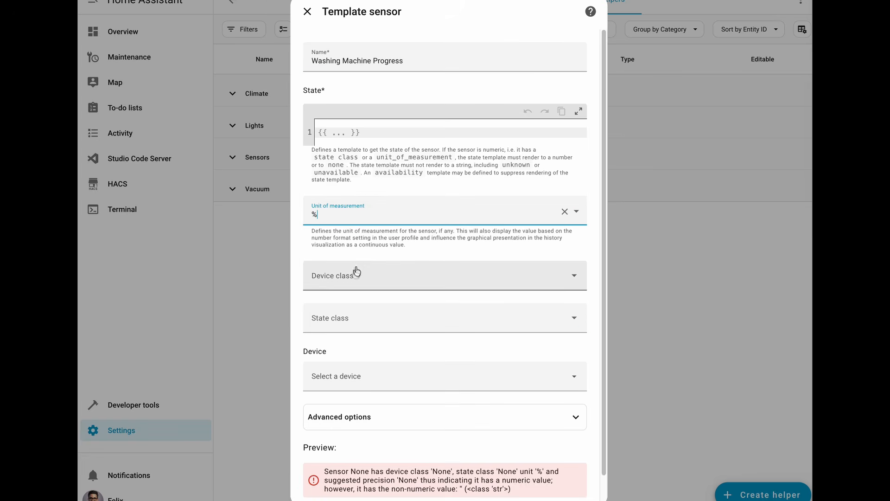
click(353, 324)
click(360, 358)
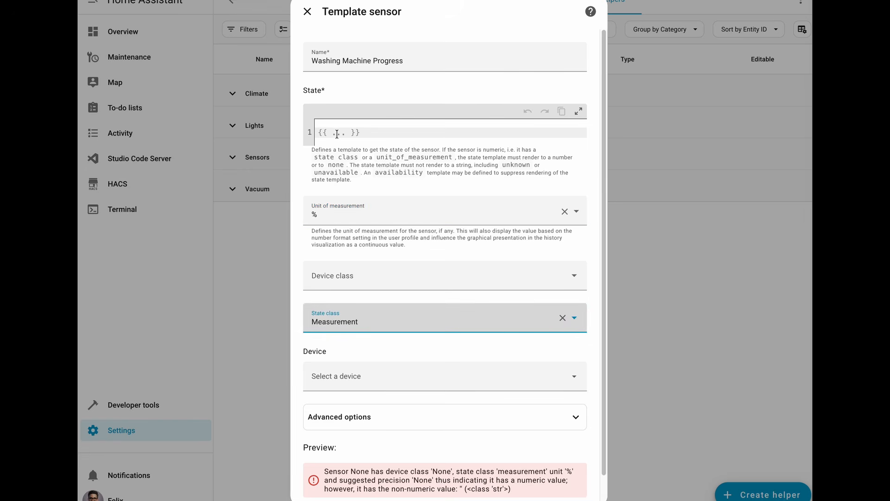
Step: Insert a state template computing elapsed / (elapsed + remaining) * 100, rounded to 1 decimal, from the washing machine's time sensors, with 0 as fallback
click(337, 134)
click(578, 111)
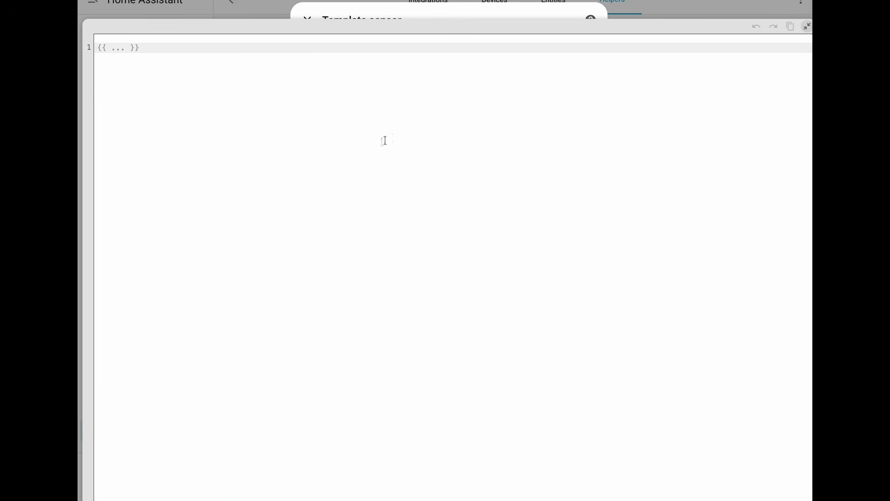
text({% set elapsed = states('sensor.washing_machine_elapsed_time') | int(0) %}           {% set remaining = states('sensor.washing_machine_remaining_time') | int(0) %}           {% set total_time = elapsed + remaining %}            {% if total_time > 0 %}             {{ ((elapsed / total_time) * 100) | round(1) }}           {% else %}             0           {% endif %})
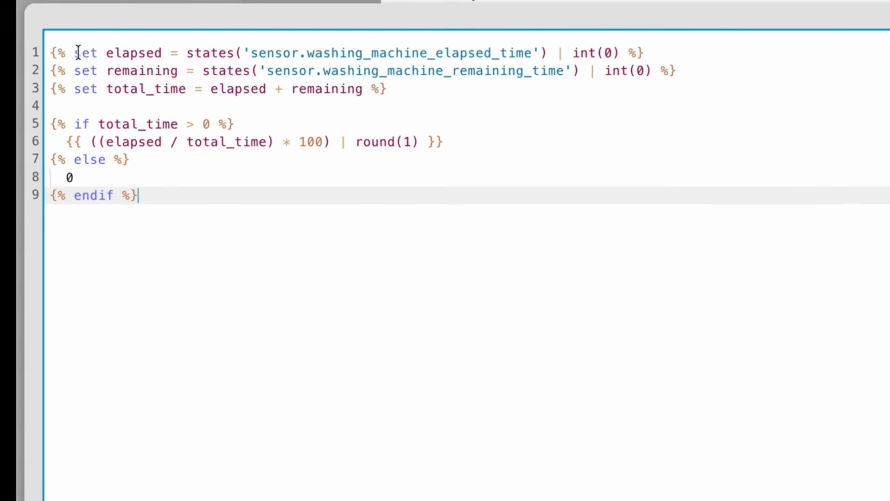
drag(111, 48, 163, 53)
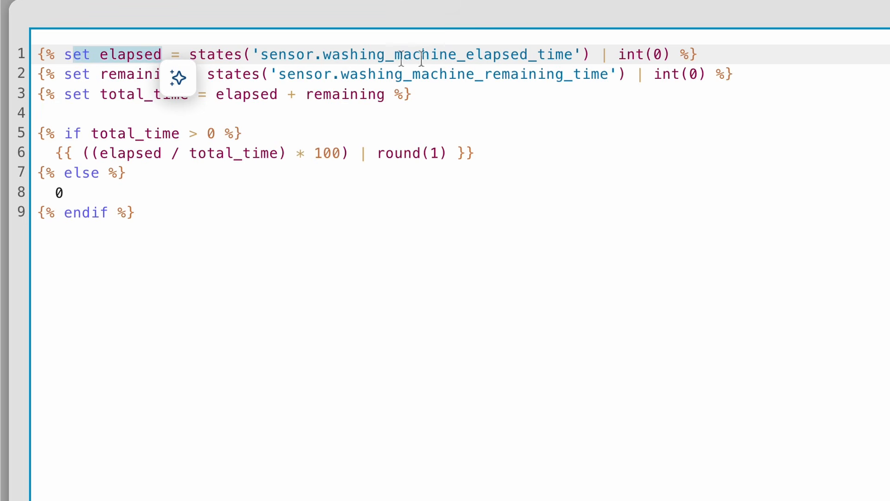
click(561, 54)
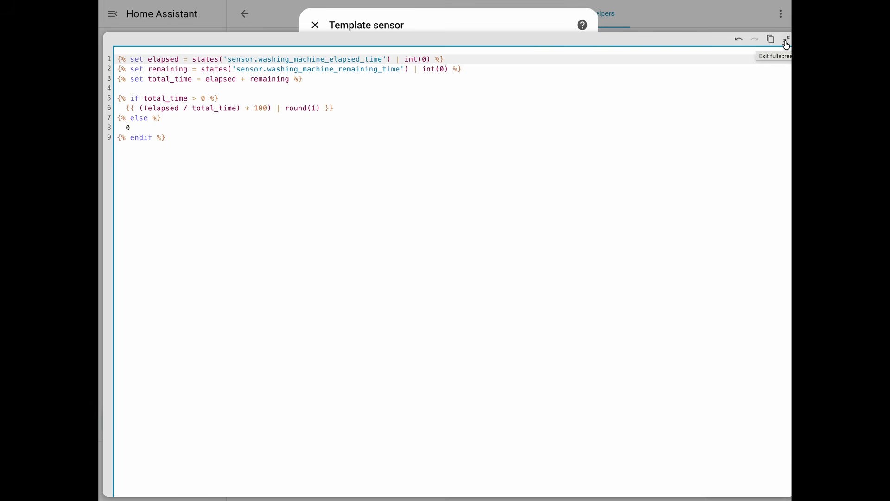
click(786, 42)
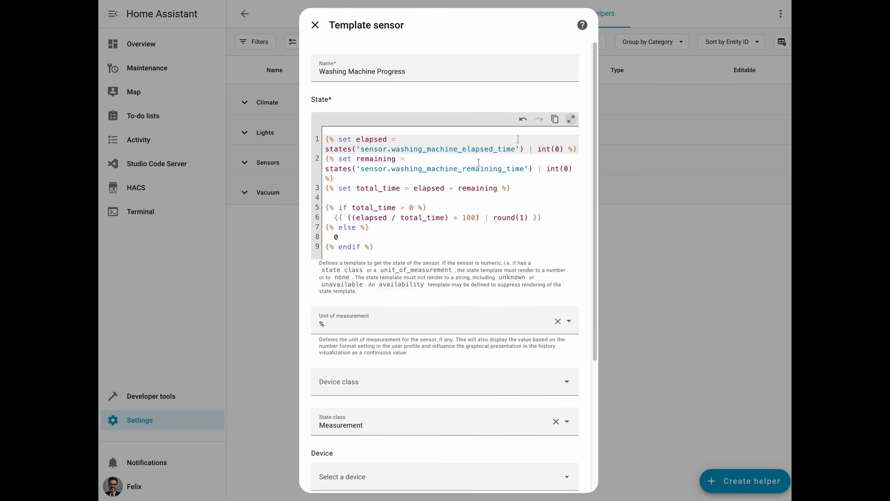
Step: Check the template sensor's preview and the entities it listens to, and submit the helper
scroll(410, 232, down, 4)
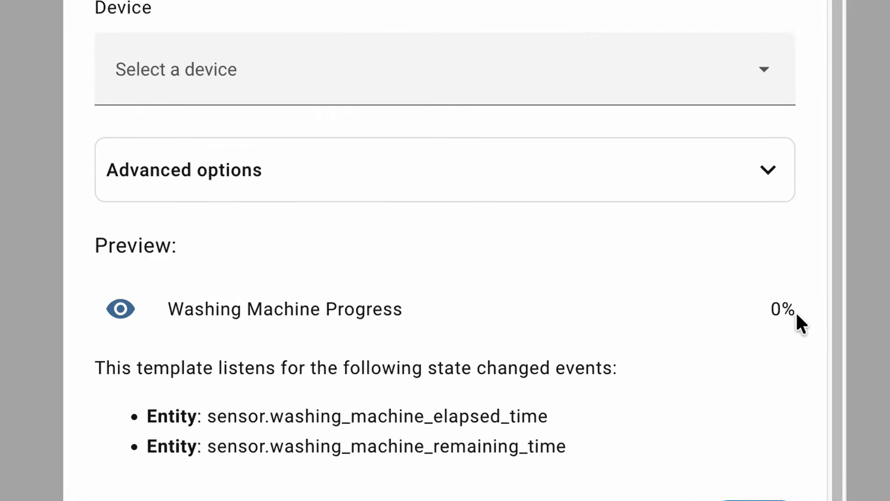
scroll(461, 43, up, 3)
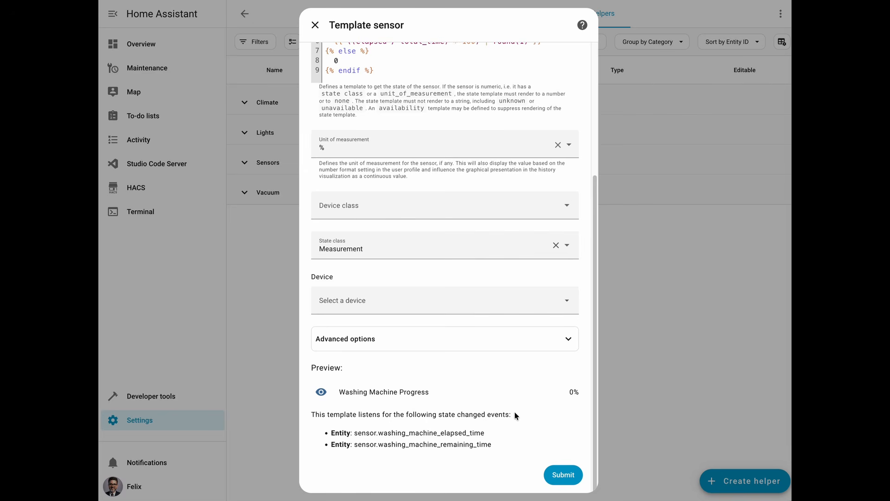
click(564, 479)
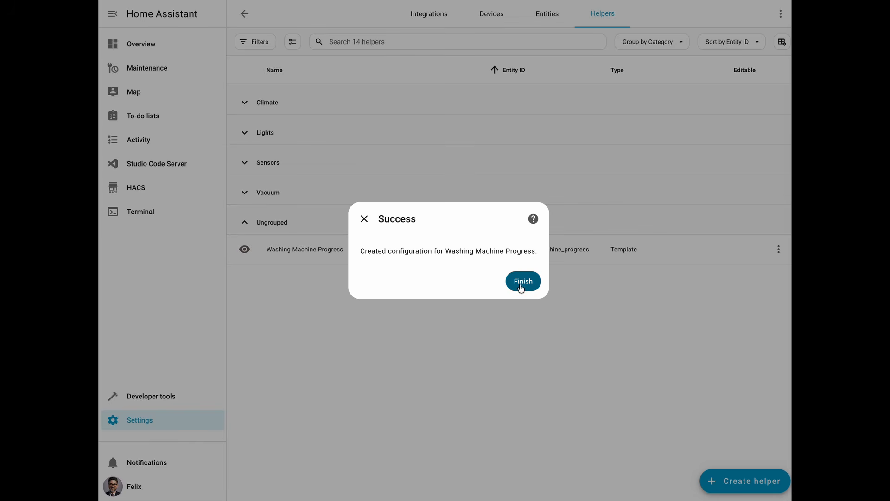
click(521, 282)
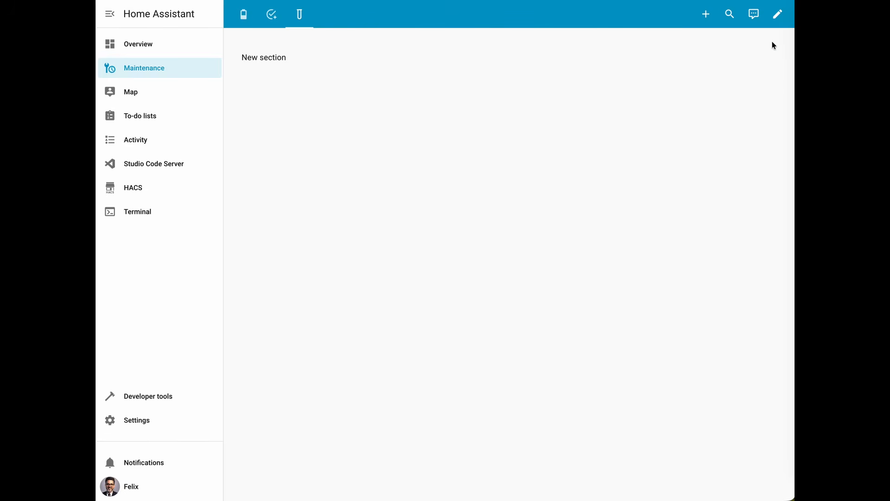
Step: Add an Entity Progress Card to the new section of the Maintenance dashboard
click(778, 14)
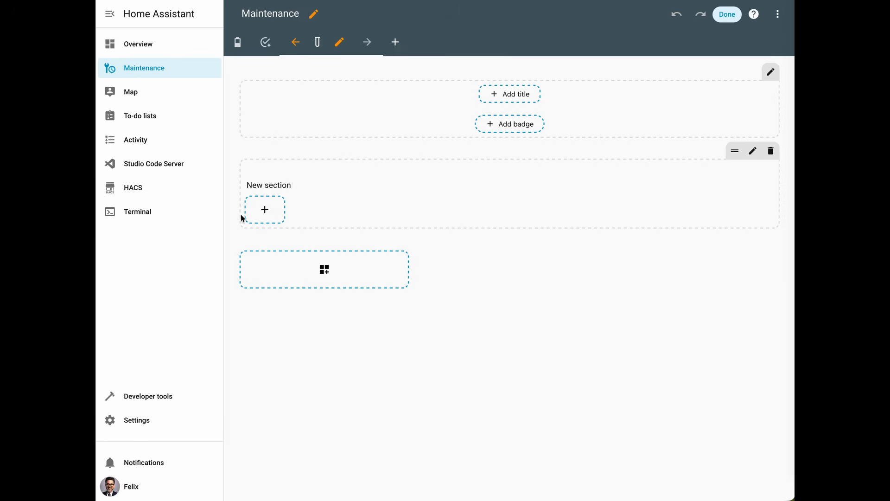
click(268, 198)
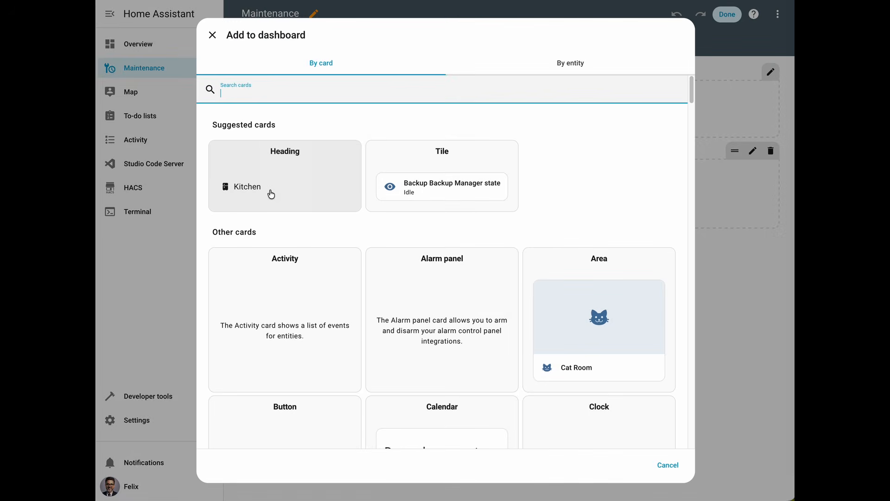
text(progress)
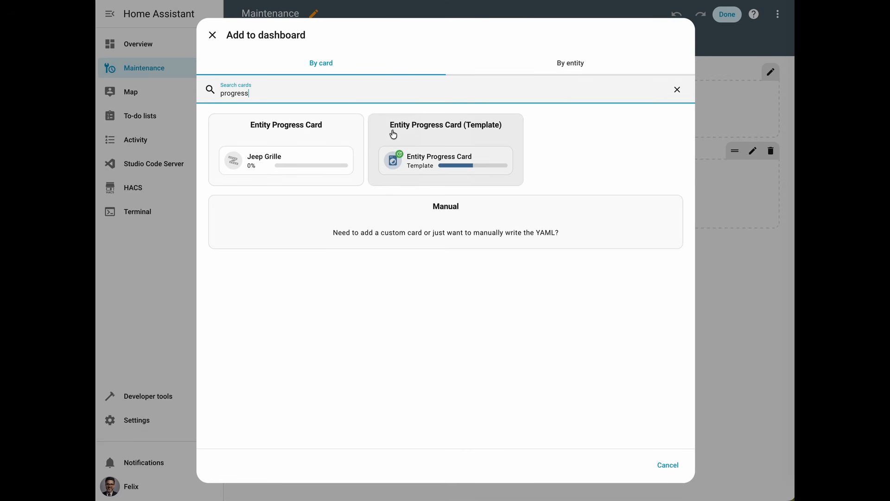
click(290, 136)
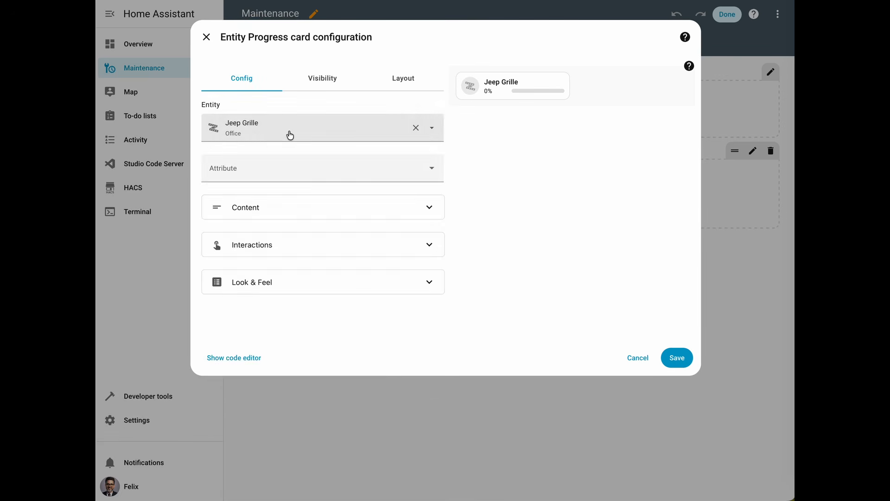
Step: Set the progress card's entity to the Washing Machine Progress sensor
click(289, 134)
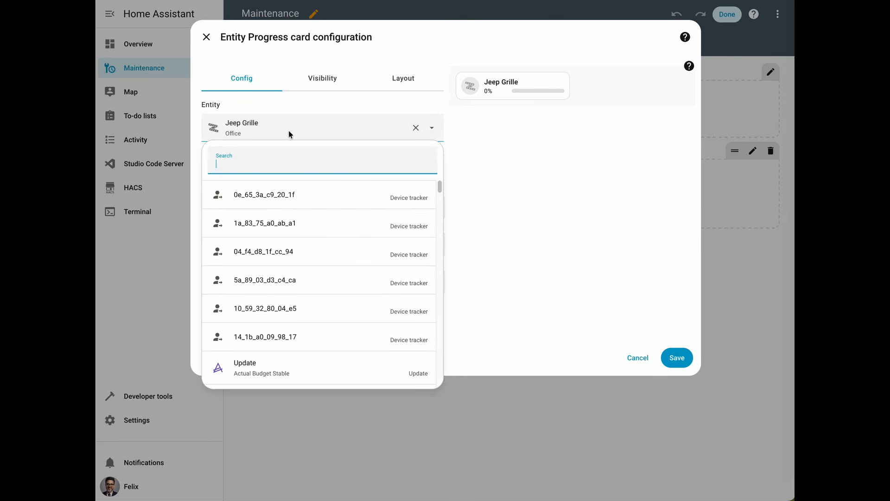
text(progress)
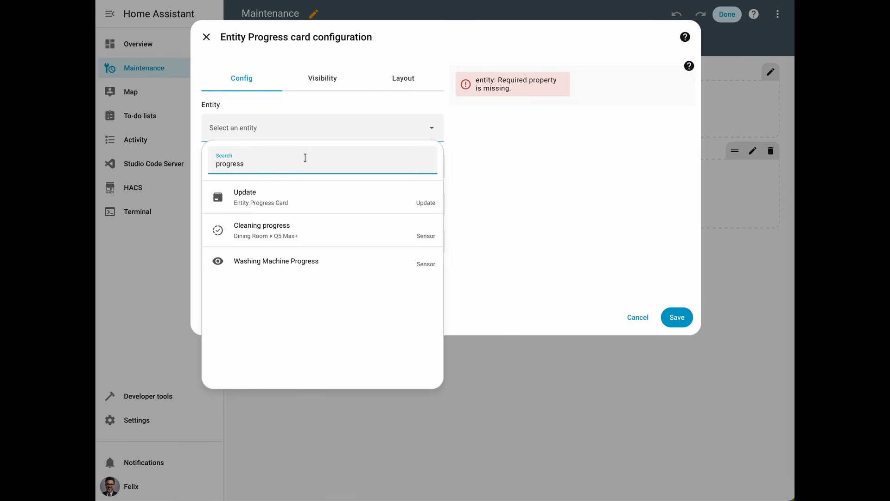
click(292, 262)
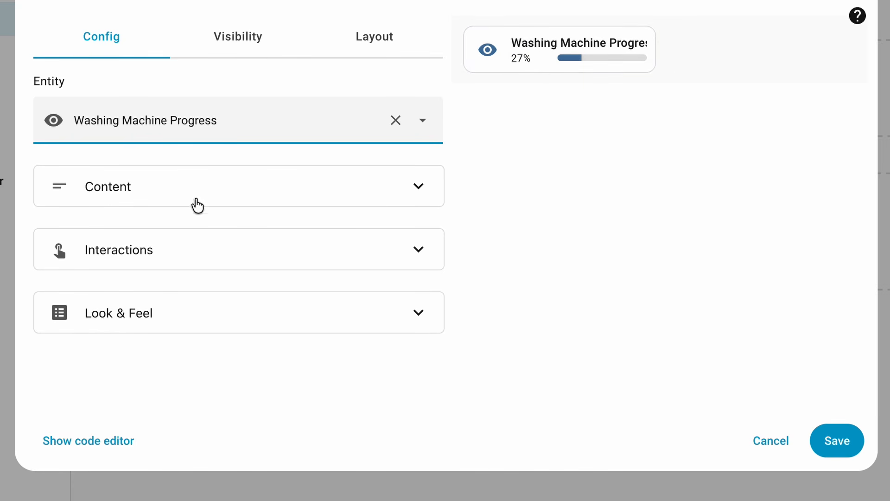
Step: Set the progress card's name to Washing Machine in its content settings
click(156, 194)
click(139, 255)
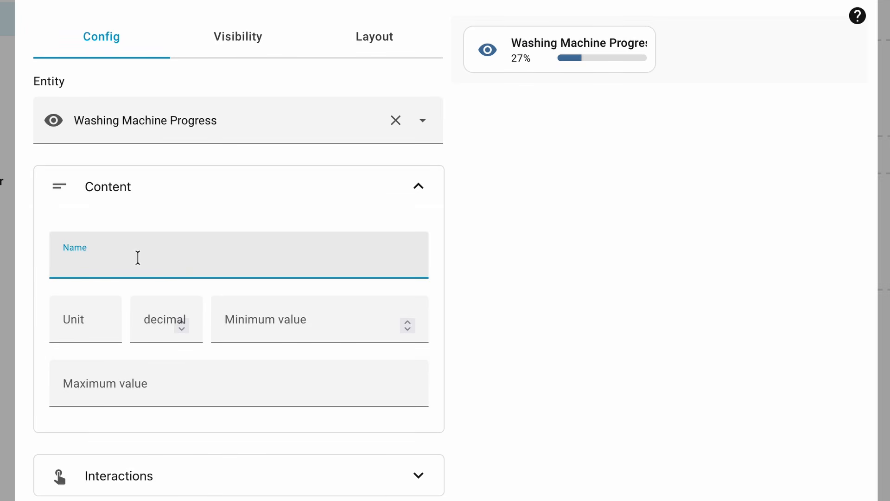
text(Washing)
text(hine)
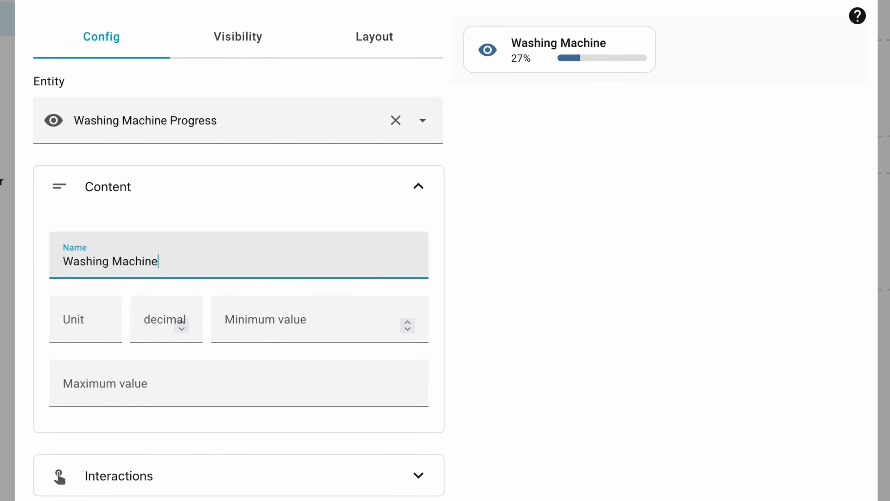
Step: Set the card's icon to mdi:washing-machine in its look and feel settings
click(149, 479)
scroll(169, 473, down, 4)
click(145, 227)
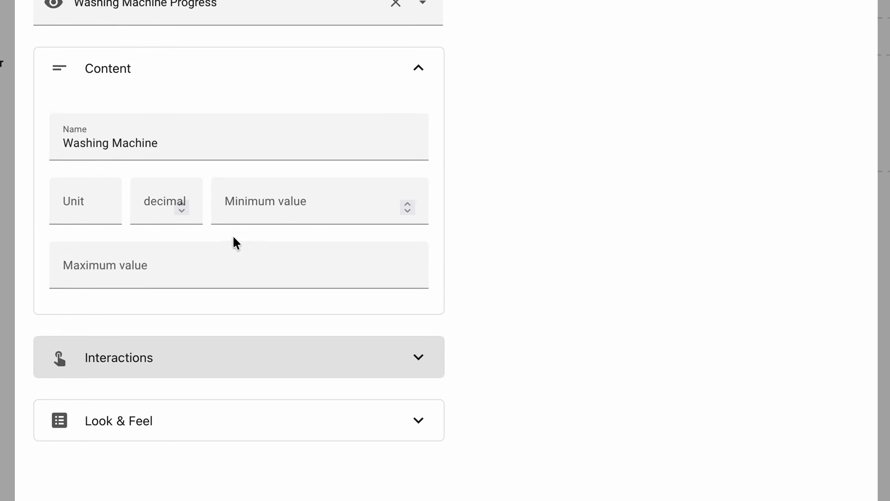
click(167, 413)
scroll(186, 408, down, 7)
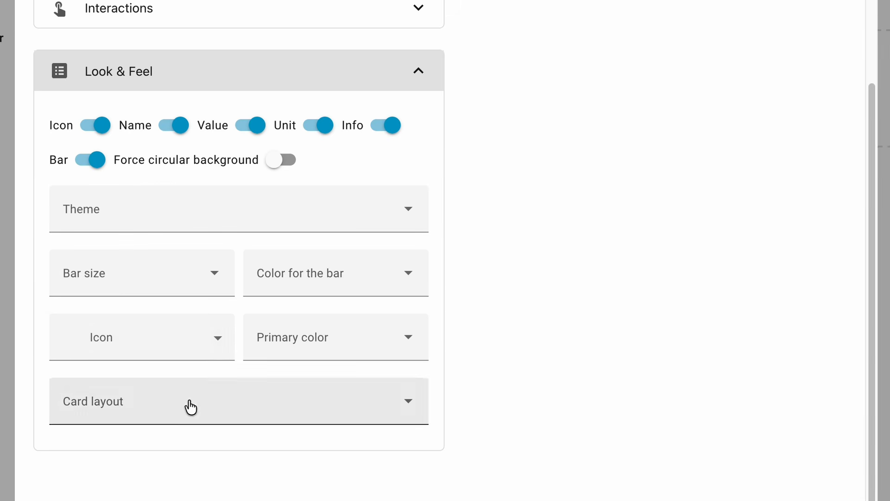
click(134, 337)
text(washing)
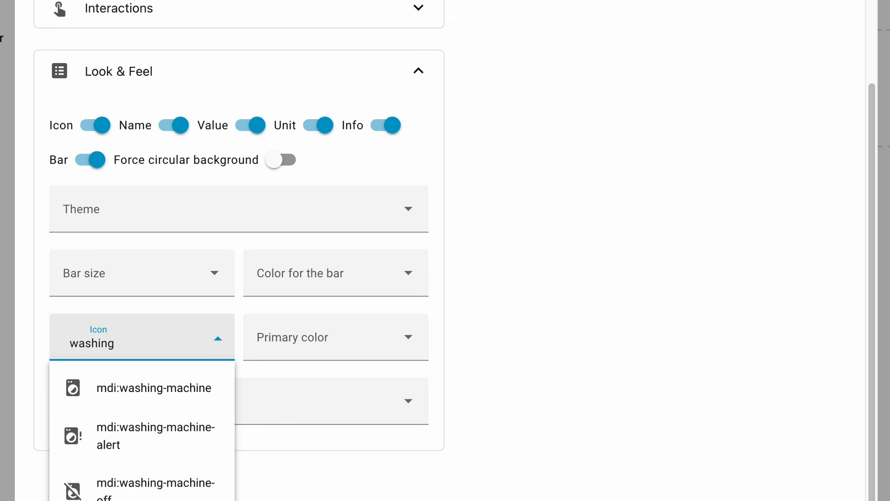
key(Down)
key(Return)
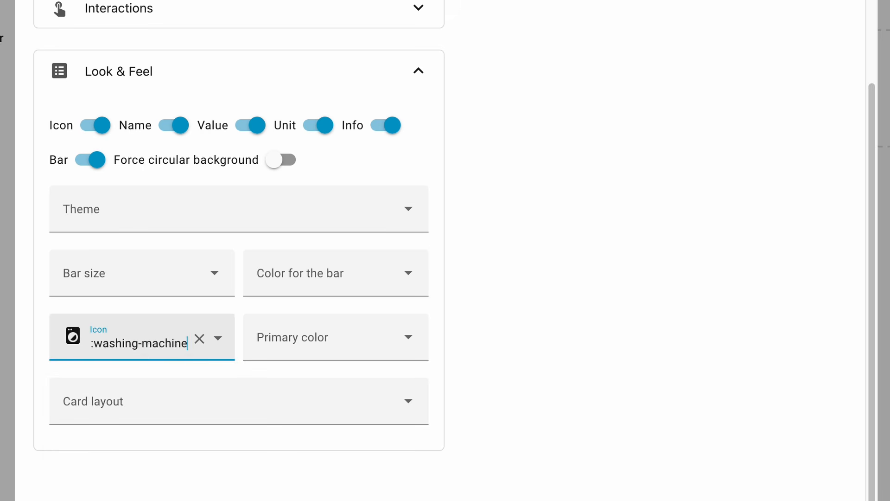
Step: Set the card layout to Vertical and check the card's preview
click(160, 405)
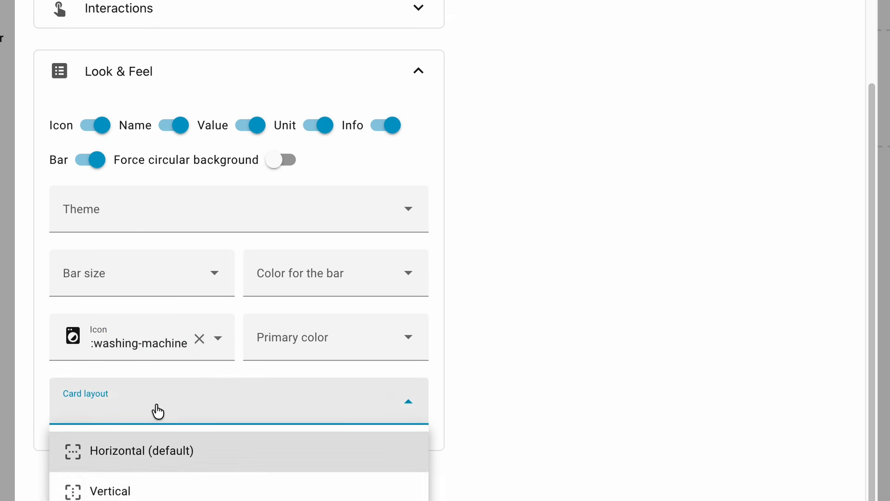
click(152, 493)
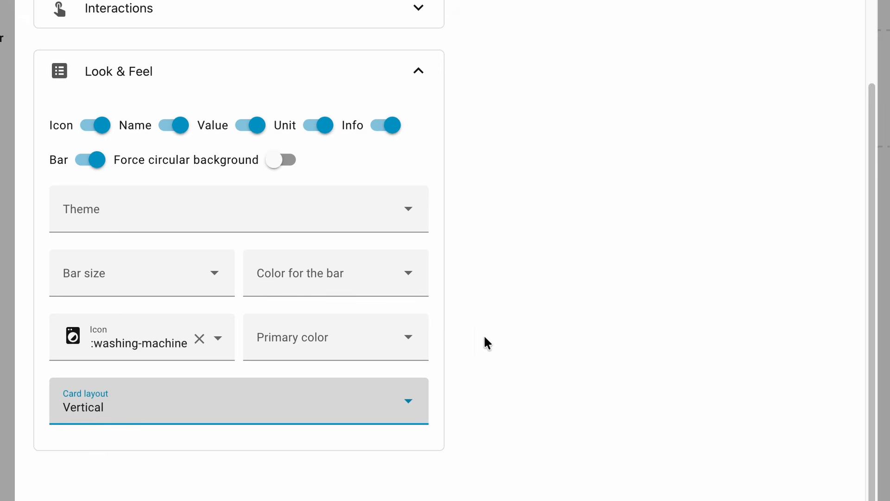
scroll(558, 306, up, 3)
scroll(510, 330, up, 6)
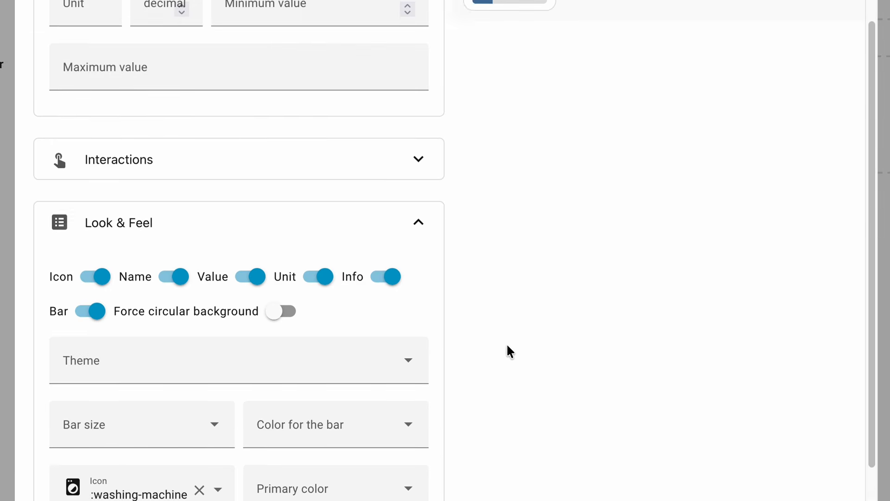
scroll(362, 358, up, 2)
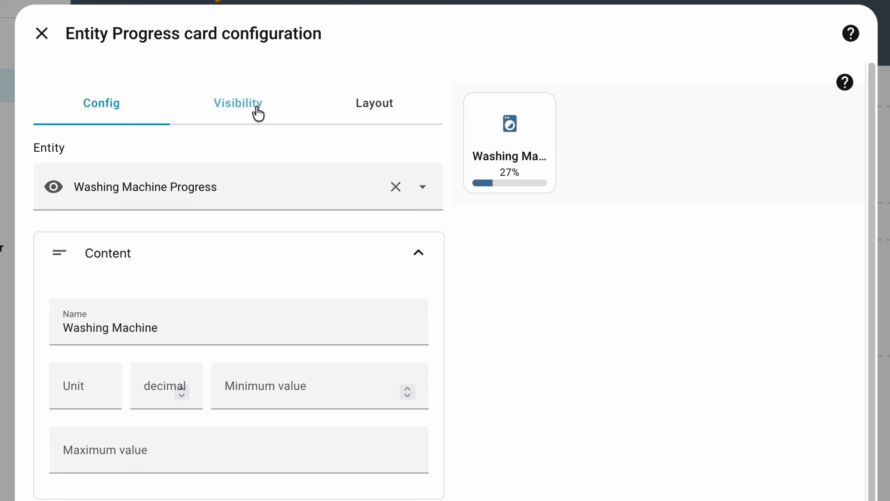
Step: Make the progress card take up the full width of its section
click(377, 108)
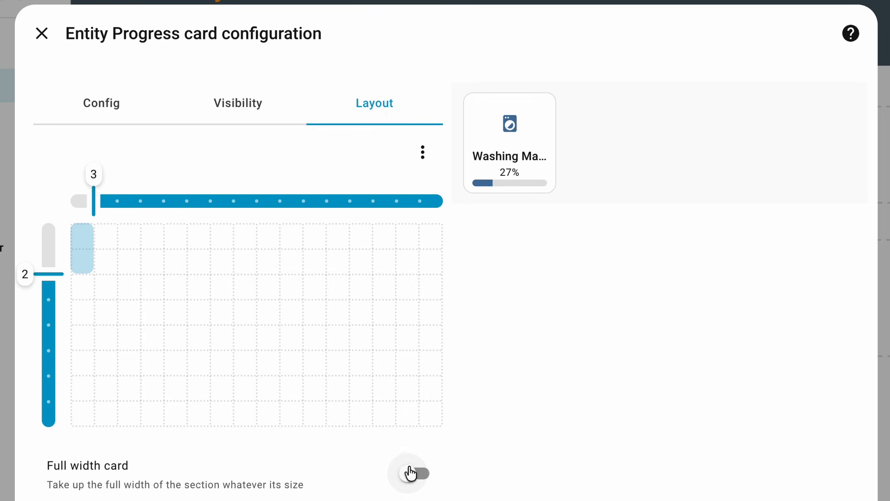
click(411, 475)
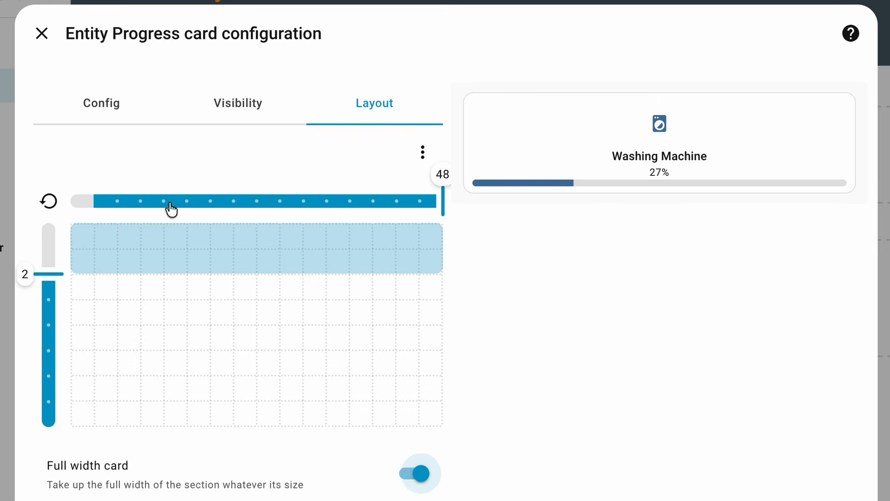
click(95, 110)
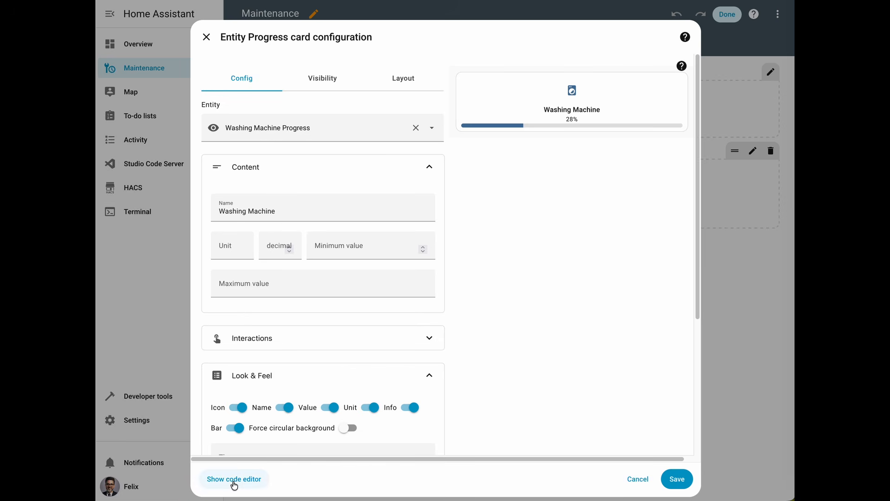
Step: In the card's YAML code, add a multi-line name_info: >- key below the name line
click(234, 479)
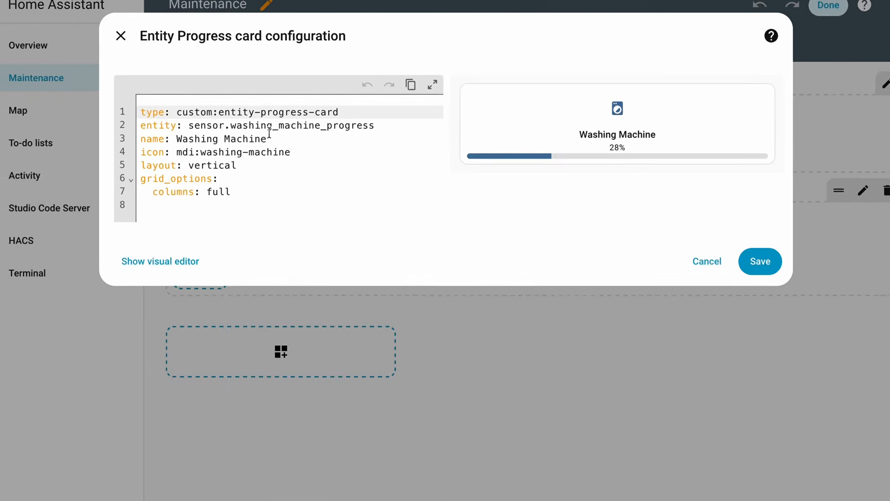
click(271, 137)
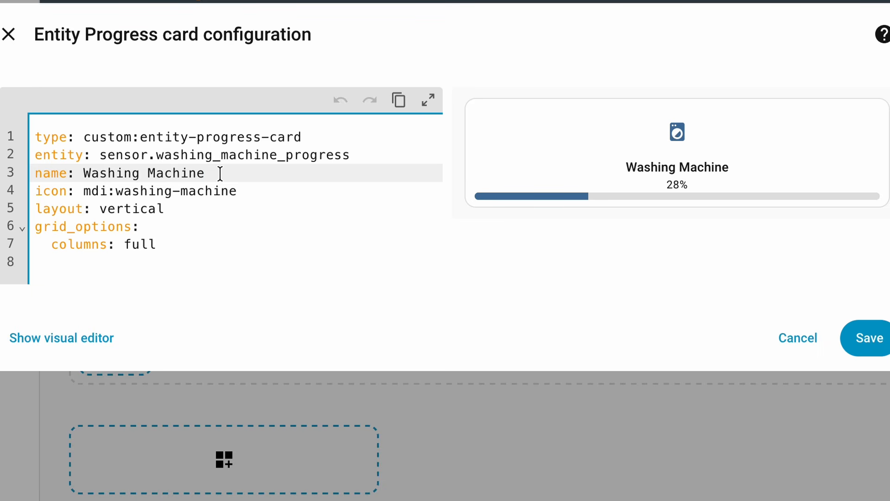
key(Return)
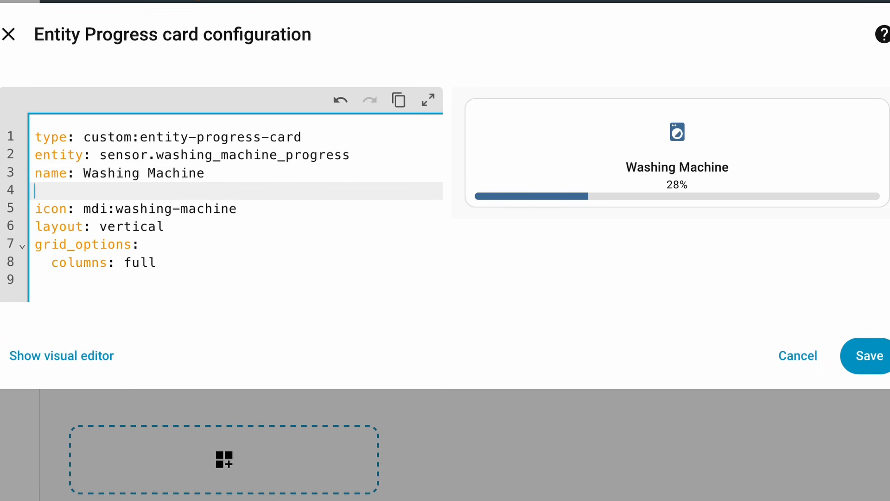
text(name_info:)
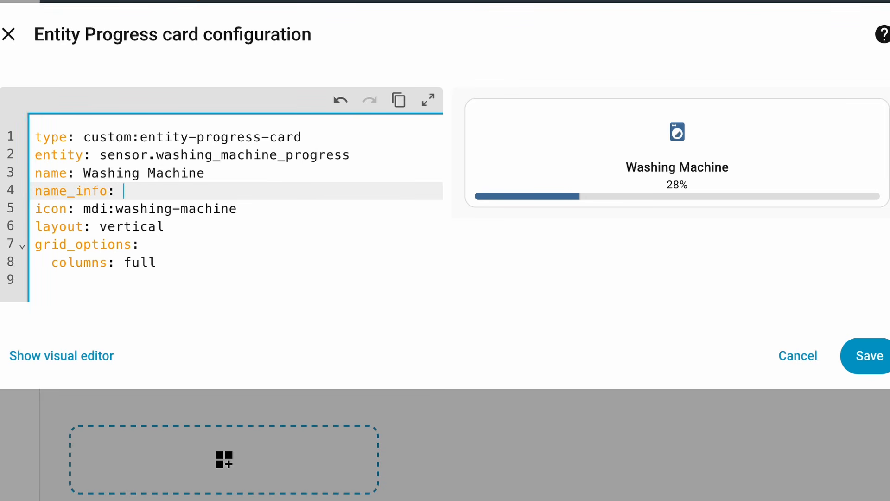
text( >-)
key(Return)
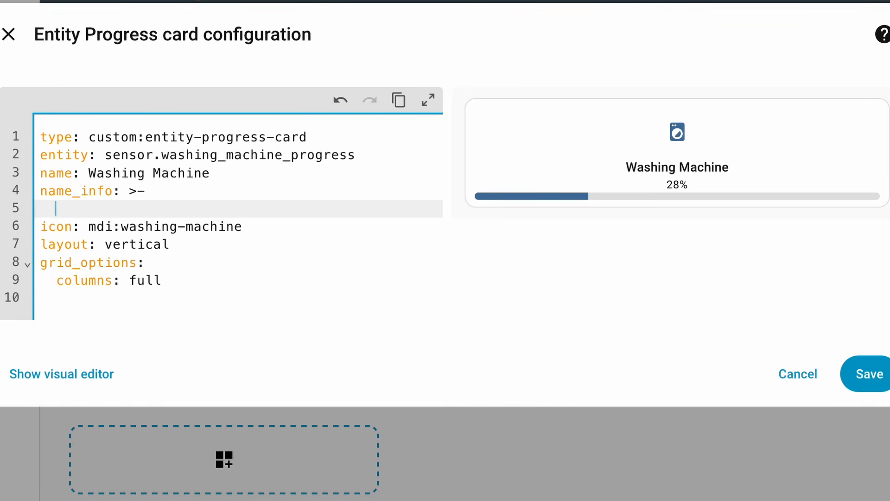
text(-)
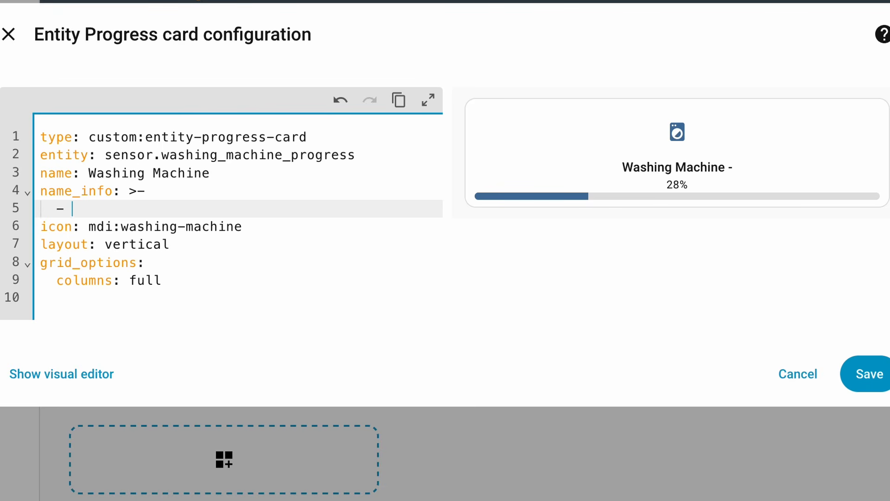
key(BackSpace)
key(BackSpace)
key(BackSpace)
Step: Enter the template {{ states('sensor.washing_machine_remaining_time') }} as the name_info value
text({{ )
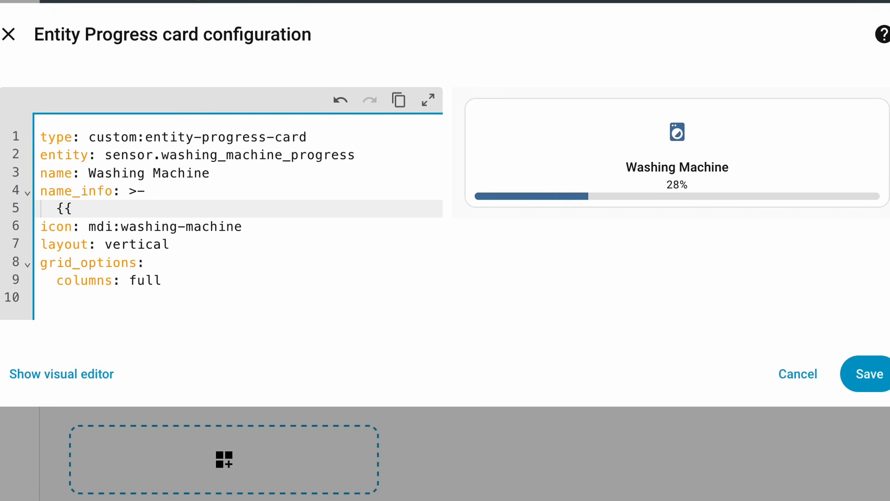
text(states()
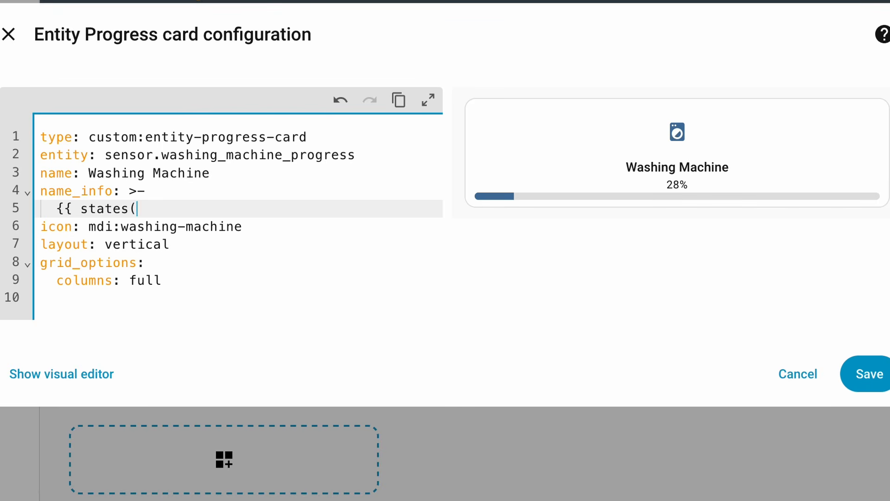
text('sensor.)
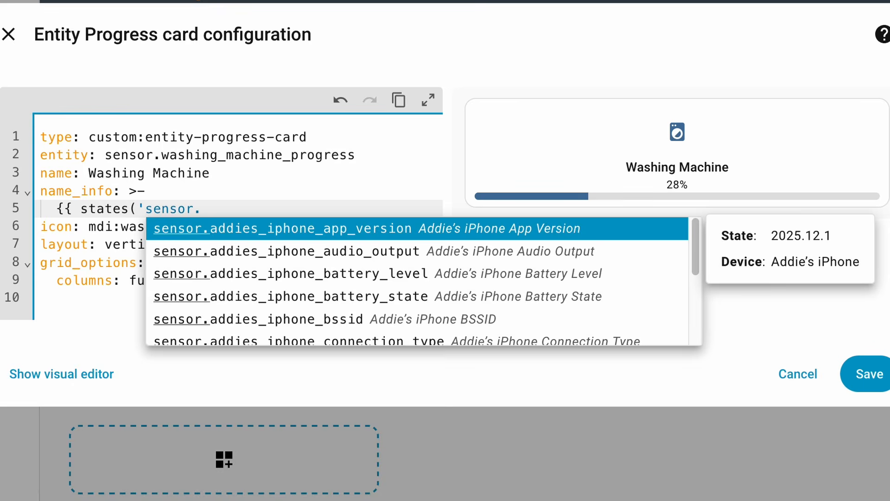
text(washing_ma)
key(Down)
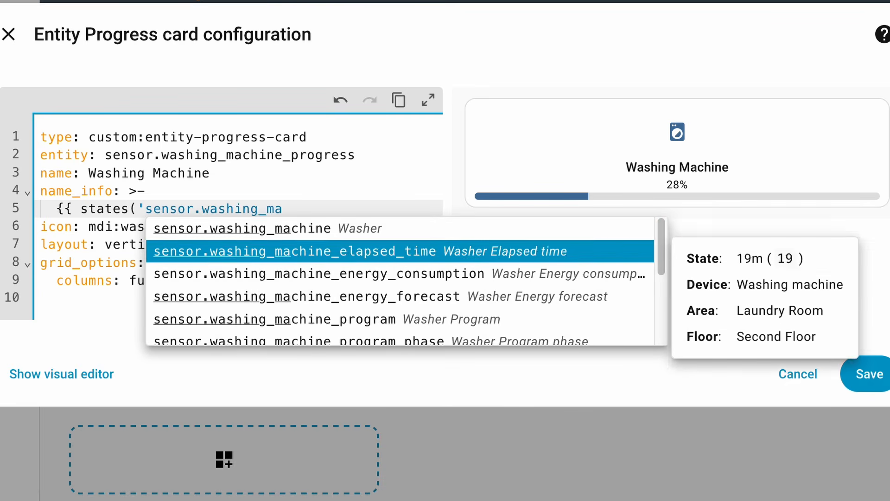
key(Down)
key(Down)
key(Down)
key(Down)
key(Down)
key(Down)
key(Down)
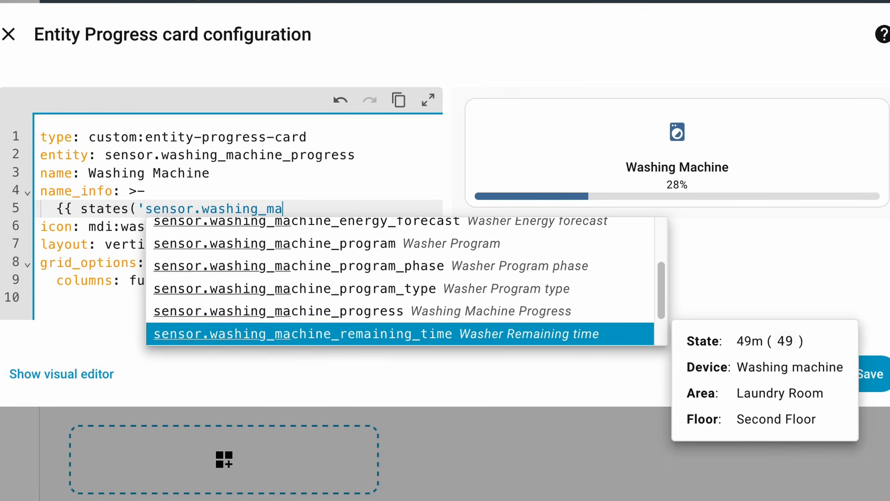
key(Return)
text(')
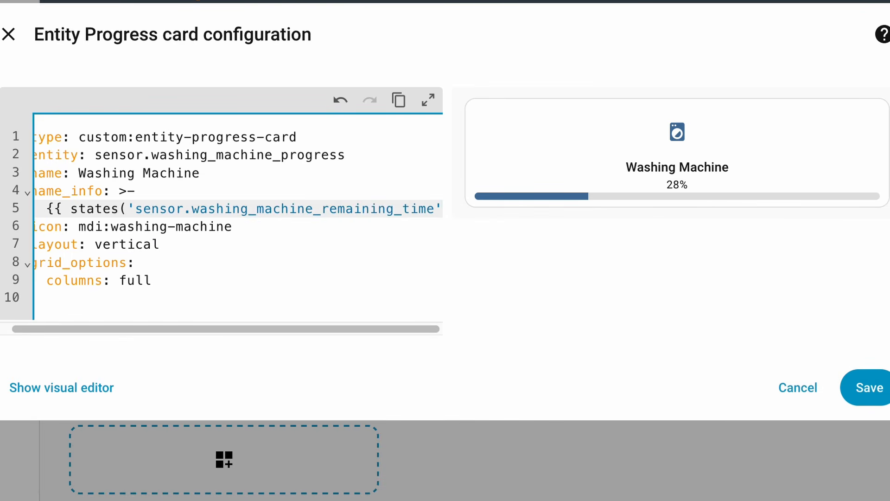
text() }})
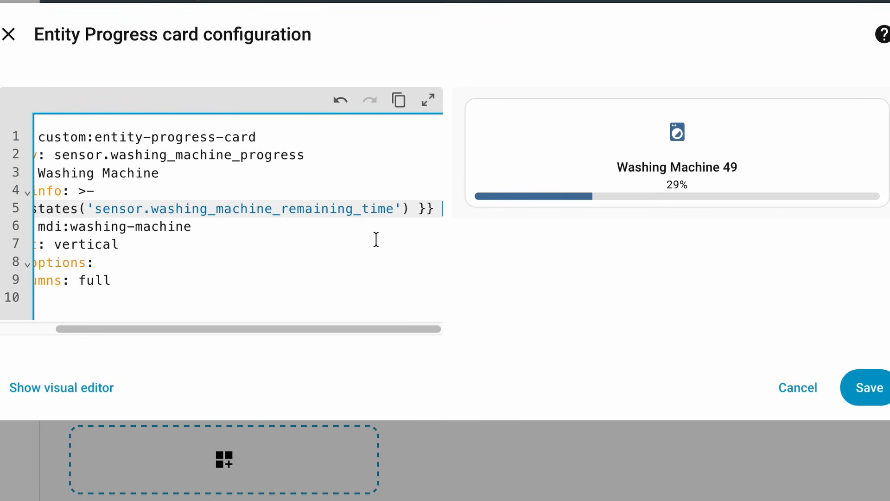
Step: Append "minutes remaining" after the name_info template and put a dash and space in front of it
text(minutes reamin)
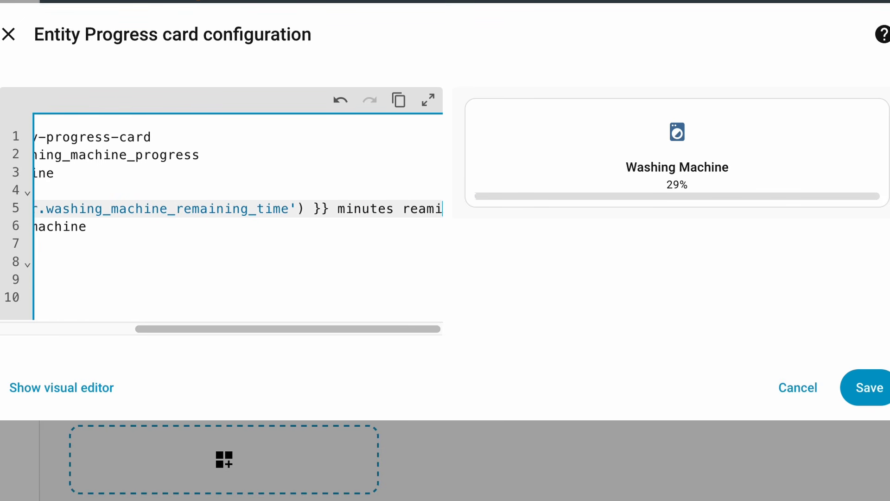
key(BackSpace)
key(BackSpace)
key(BackSpace)
key(BackSpace)
text(maining)
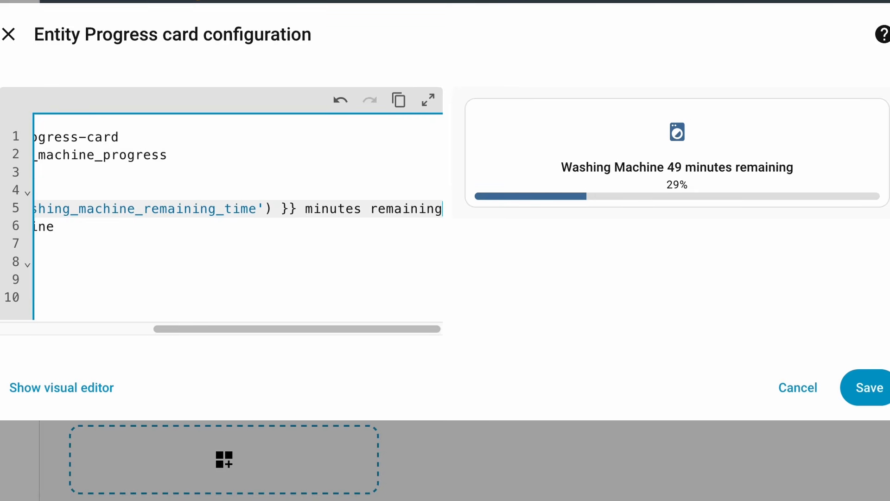
key(Home)
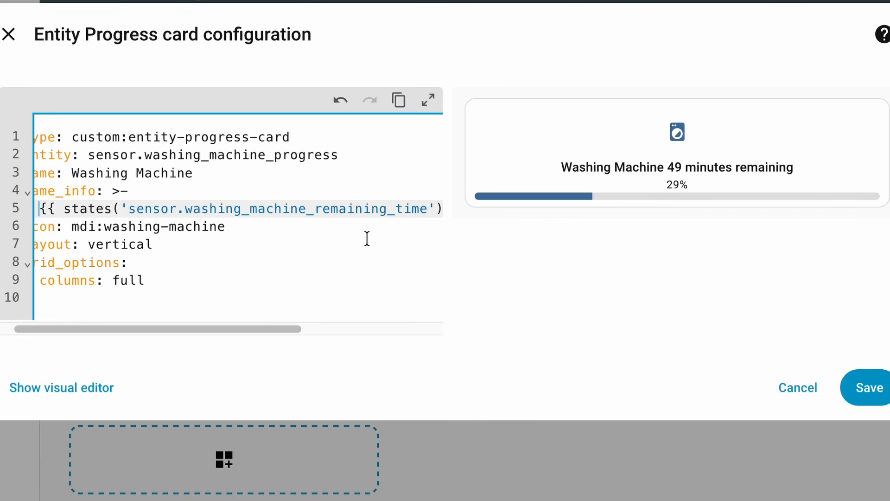
text(-)
scroll(308, 188, left, 1)
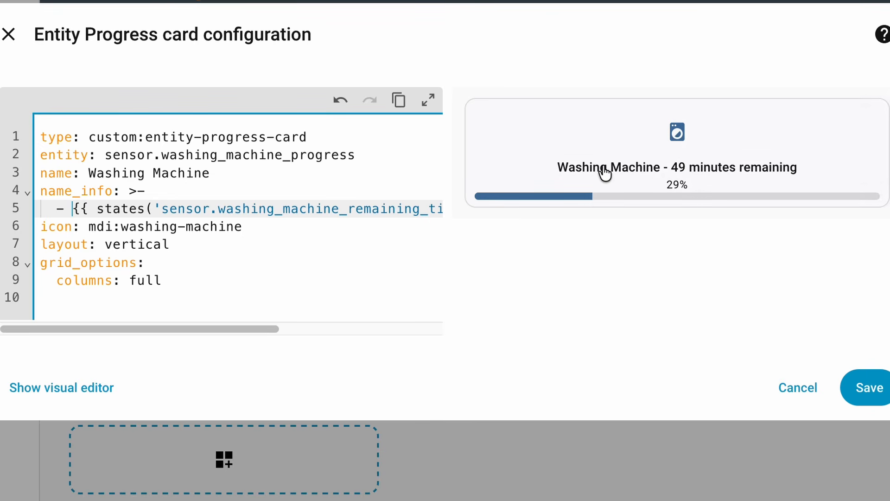
Step: Check the progress sensor's history from the card preview, close it, and save the card
click(666, 177)
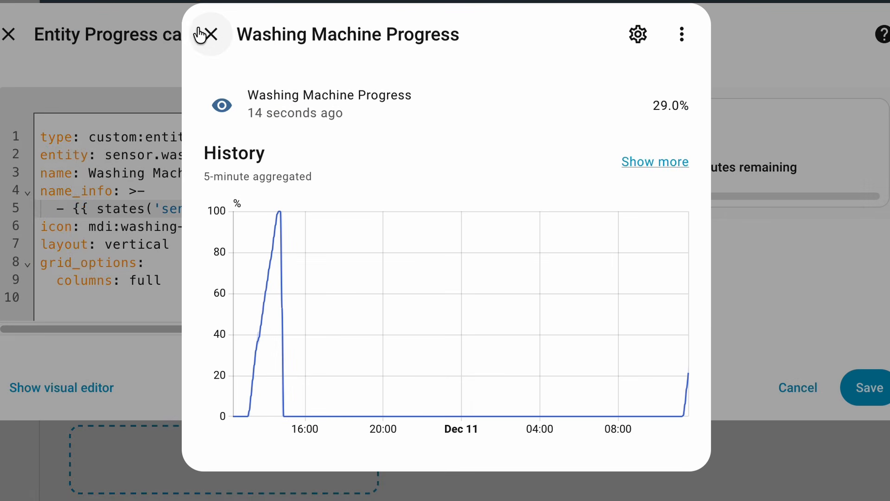
click(213, 29)
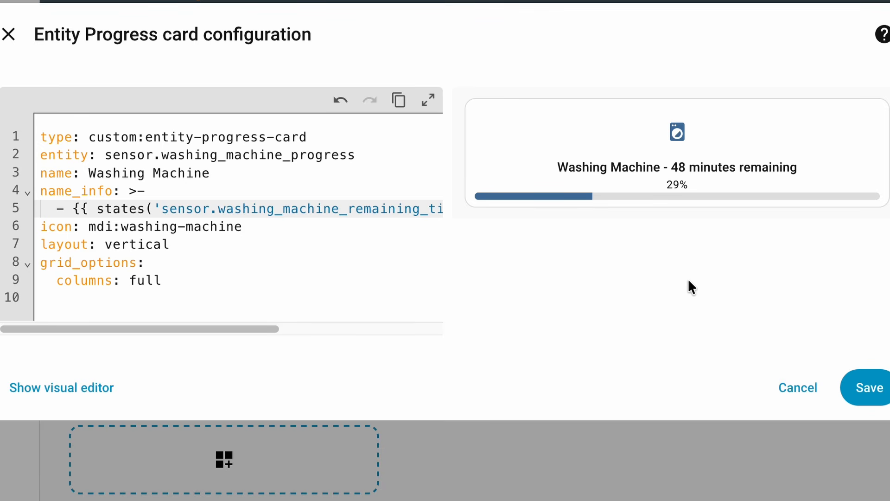
click(866, 391)
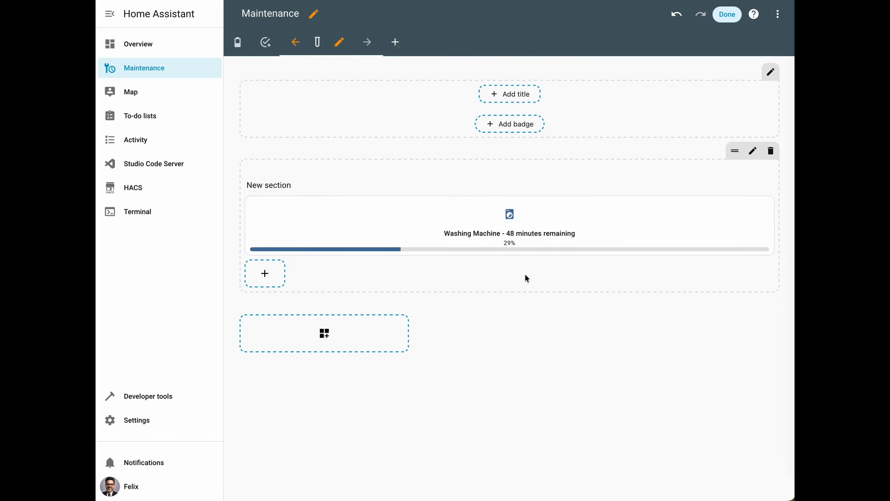
Step: Reopen the washing machine progress card's configuration and add an Entity numeric state visibility condition
click(768, 204)
click(757, 224)
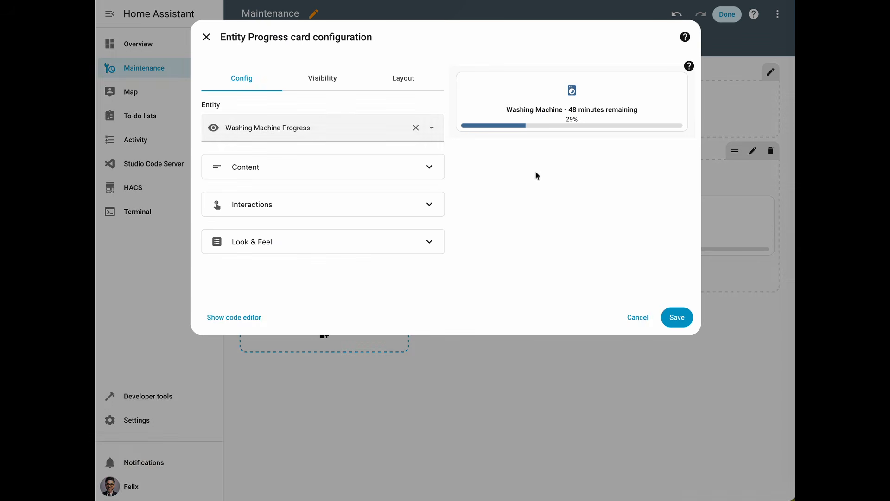
click(317, 89)
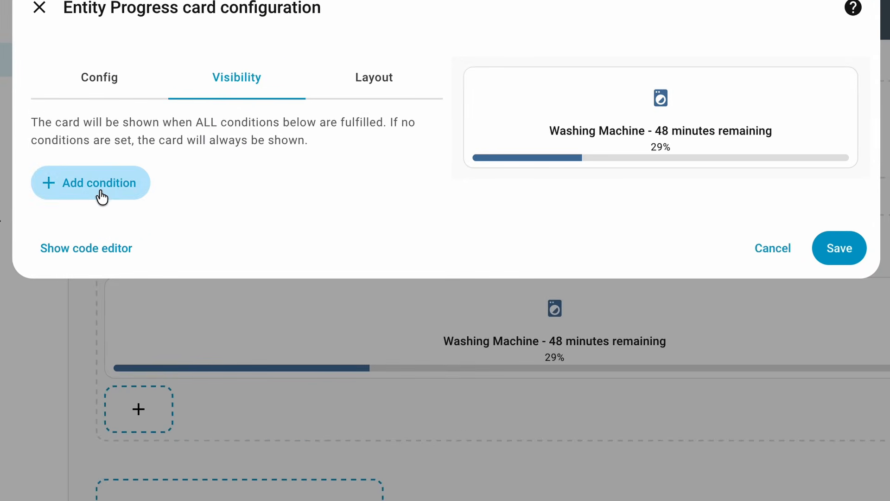
click(100, 195)
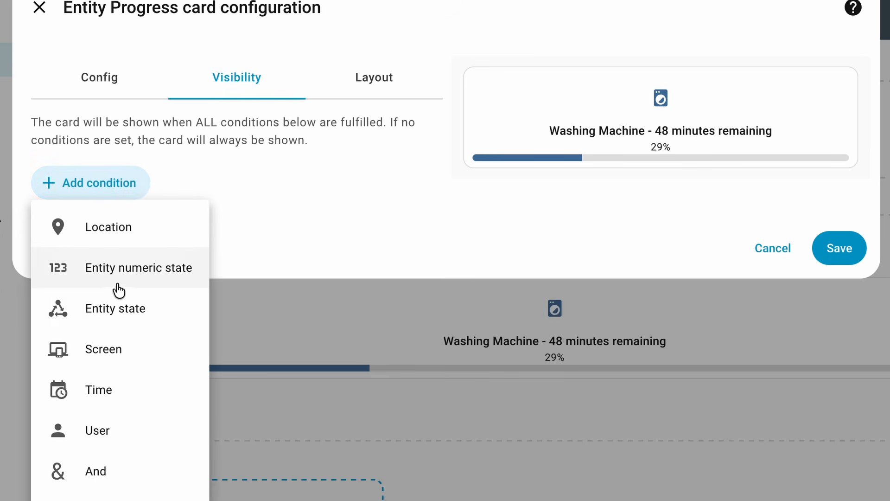
click(119, 279)
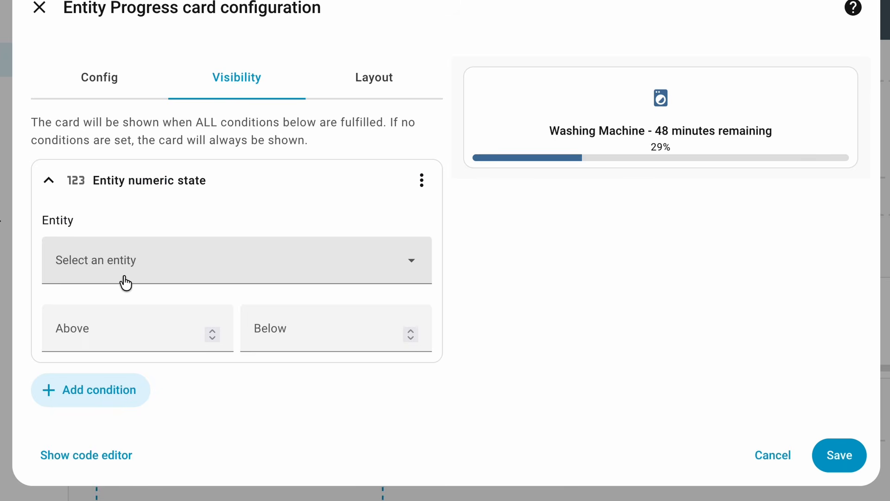
Step: Set the condition's entity to the Laundry Room Washer's Remaining time, require a value above 0 min, and save the card
click(125, 271)
text(remaini)
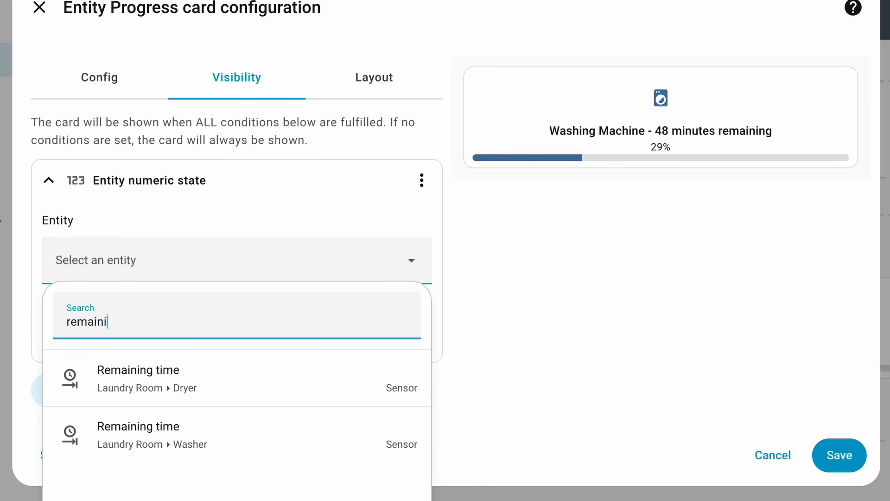
text(ng)
click(207, 458)
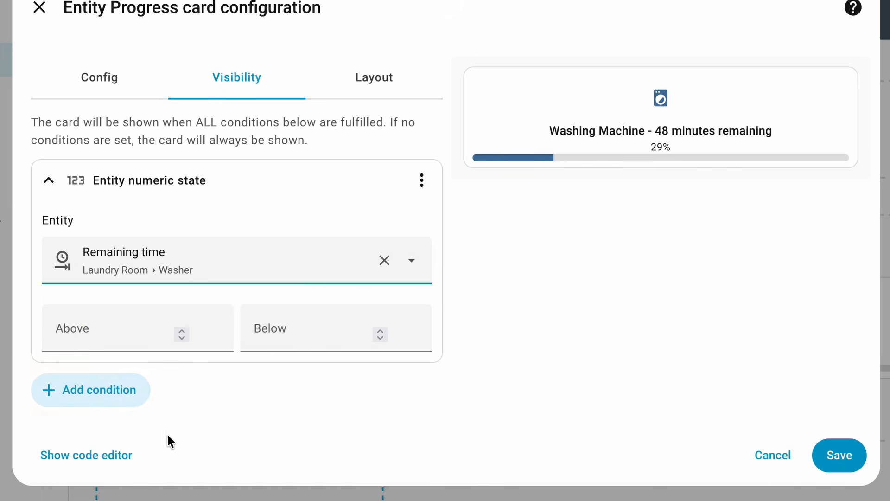
click(105, 343)
text(0)
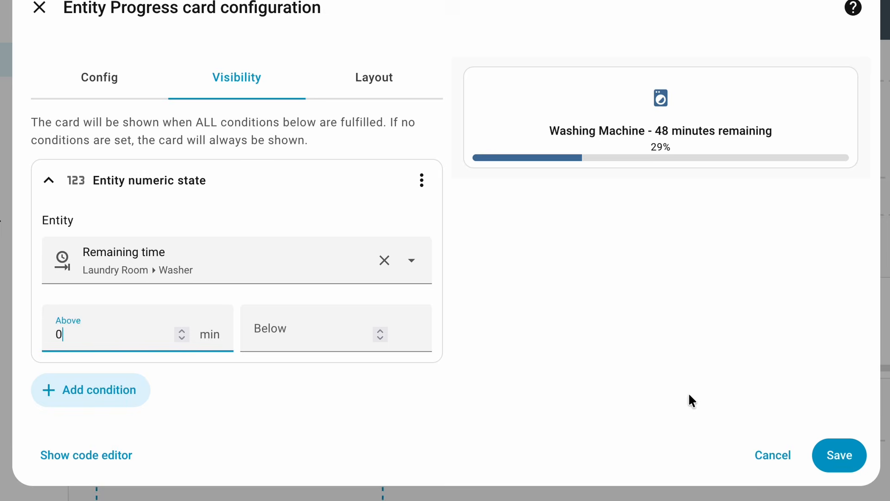
click(842, 467)
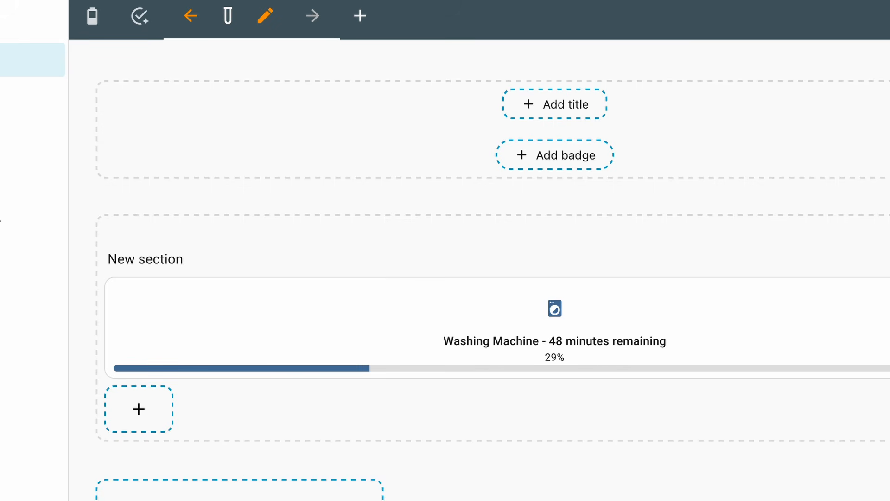